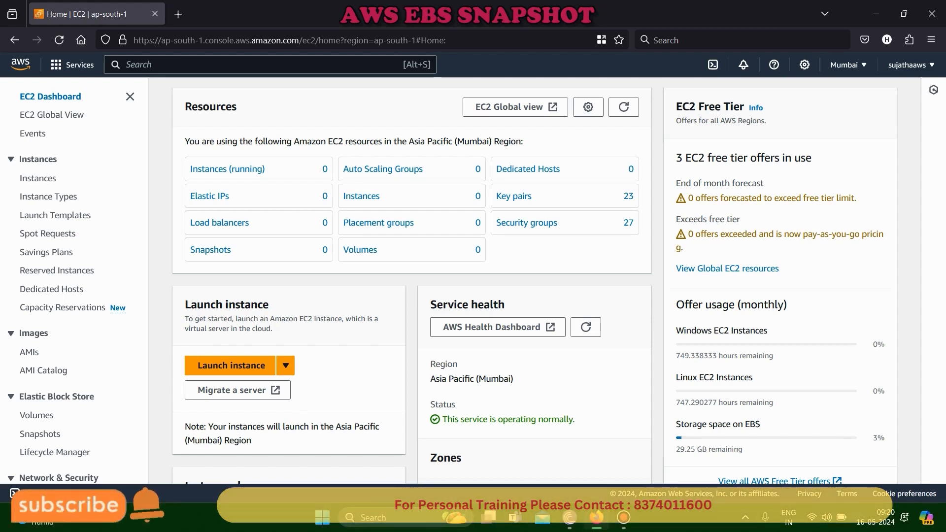
# - Switch to Microsoft Word and create a new blank document
pyautogui.press('super')
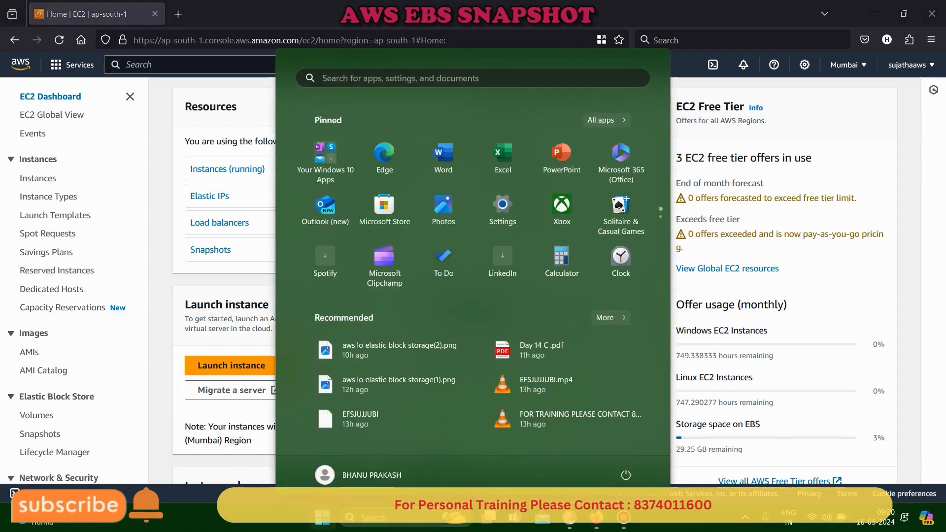
pyautogui.write('word')
pyautogui.press('Return')
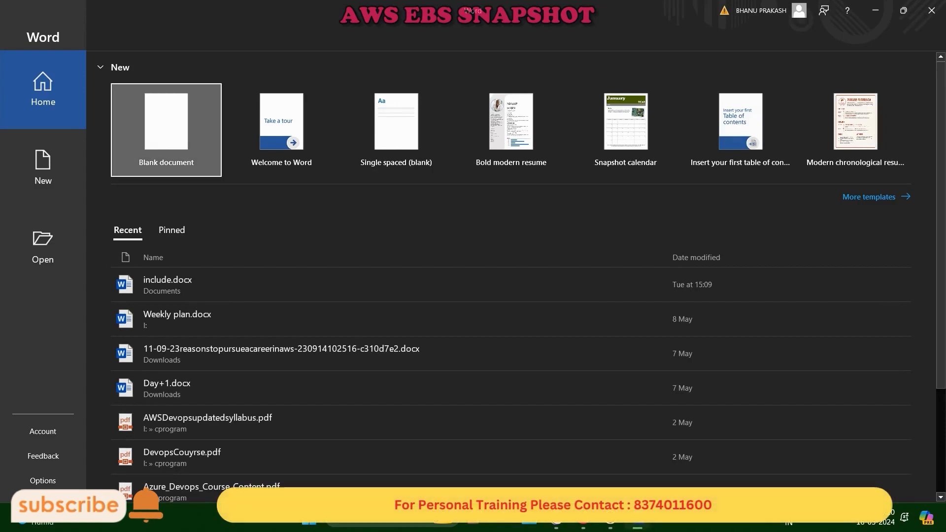
pyautogui.click(165, 148)
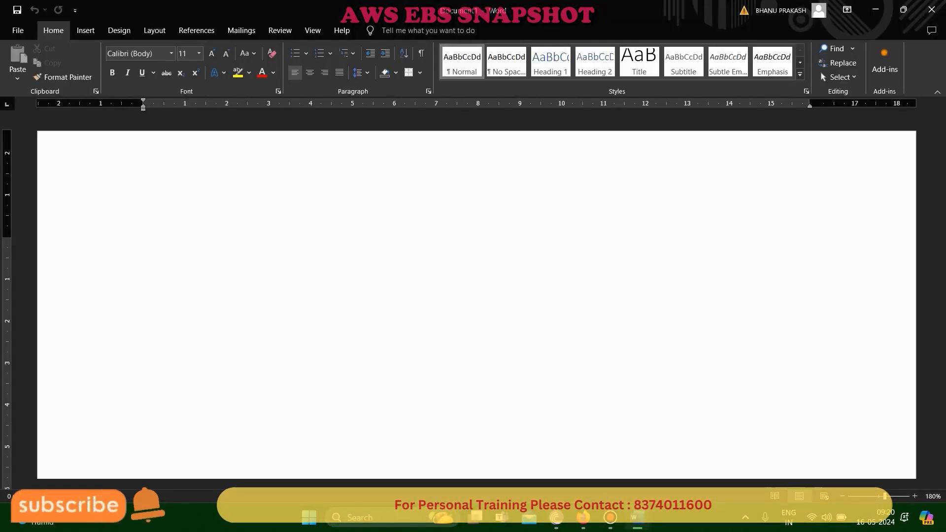
# - Enter the title "Amazon Web Services" on the first line and indent it to about the middle of the page
pyautogui.write('Amazon Web Services')
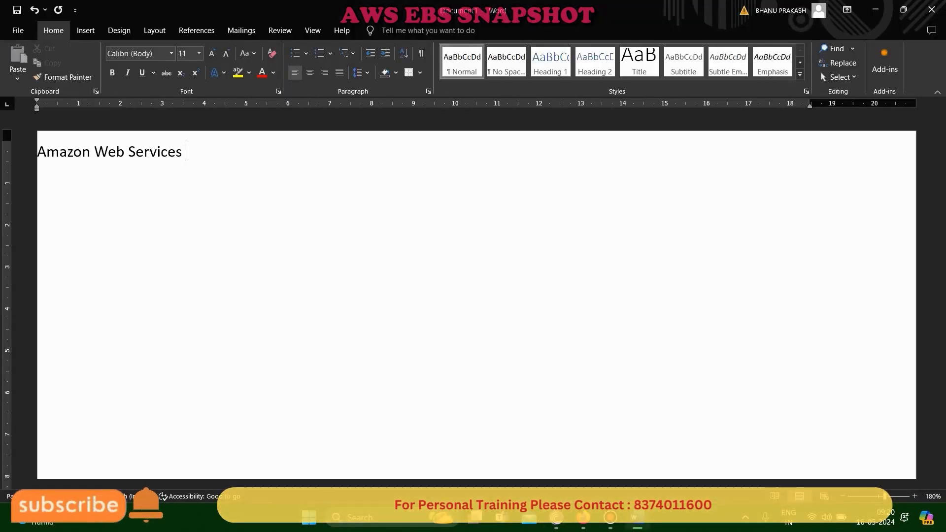
pyautogui.press('Home')
pyautogui.press('Tab')
pyautogui.press('Tab')
pyautogui.press('Tab')
pyautogui.press('Tab')
pyautogui.press('Tab')
pyautogui.press('Tab')
pyautogui.press('Tab')
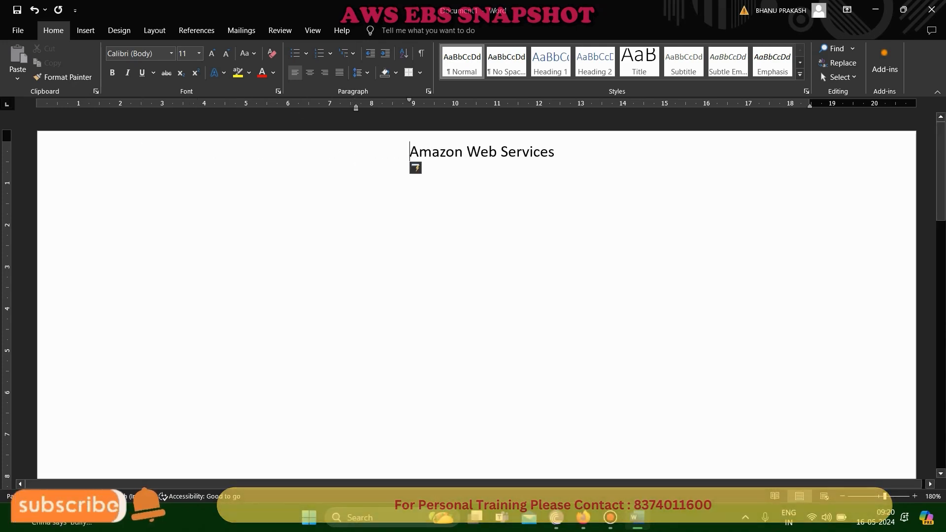
# - Make the "Amazon Web Services" title underlined and bold
pyautogui.click(558, 151)
pyautogui.moveTo(558, 152); pyautogui.dragTo(408, 151)
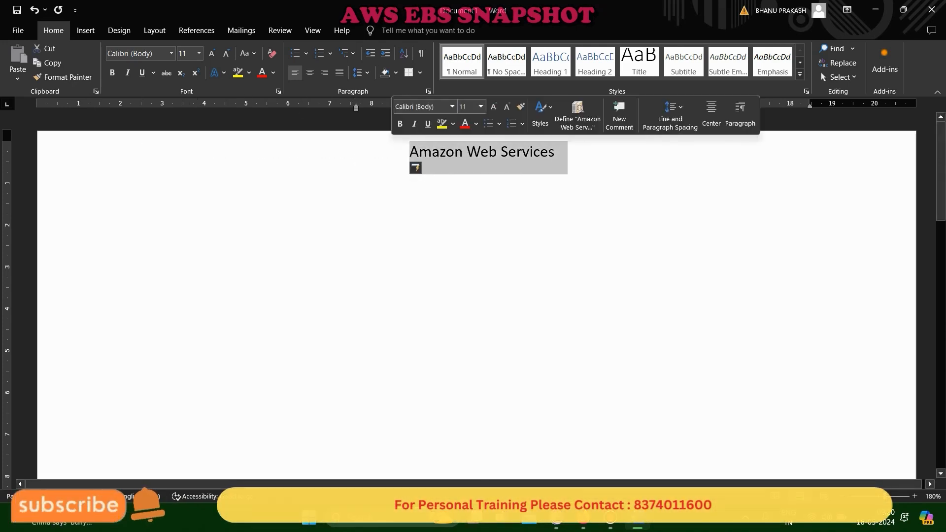
pyautogui.click(427, 124)
pyautogui.click(400, 124)
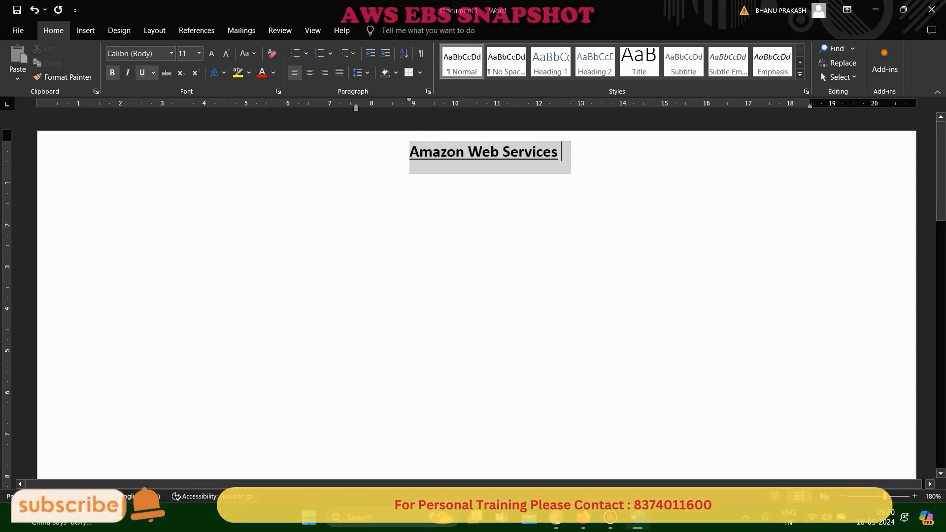
# - Start an unindented new line below the title with underline and bold turned off
pyautogui.press('End')
pyautogui.press('Return')
pyautogui.write('W')
pyautogui.press('BackSpace')
pyautogui.press('BackSpace')
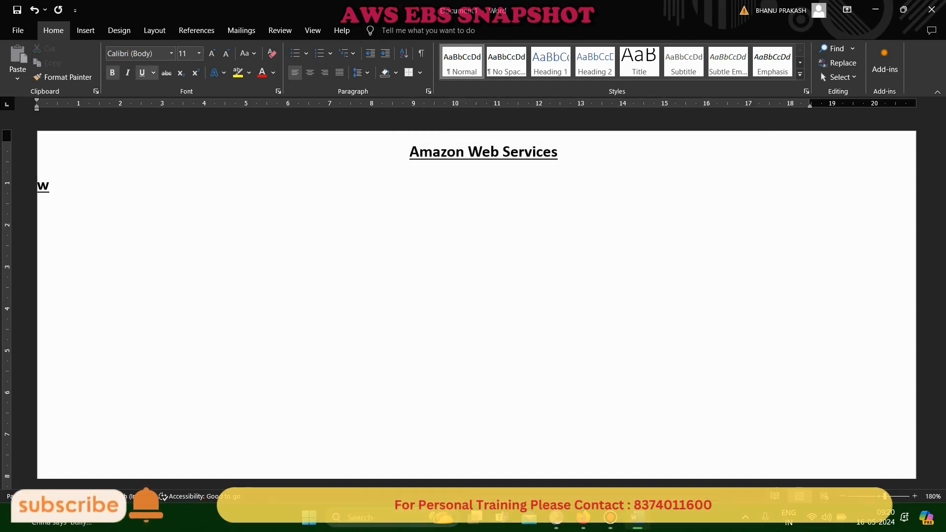
pyautogui.press('Right')
pyautogui.press('BackSpace')
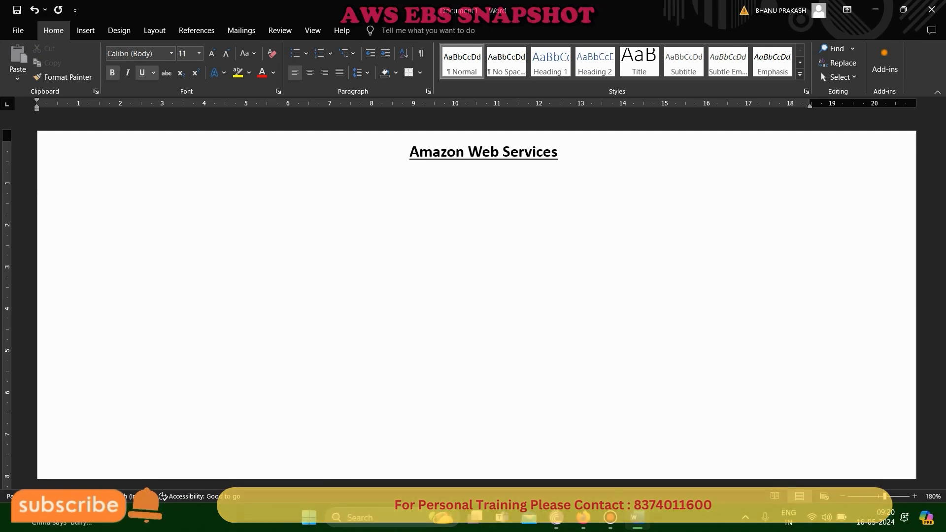
pyautogui.click(142, 73)
pyautogui.click(113, 73)
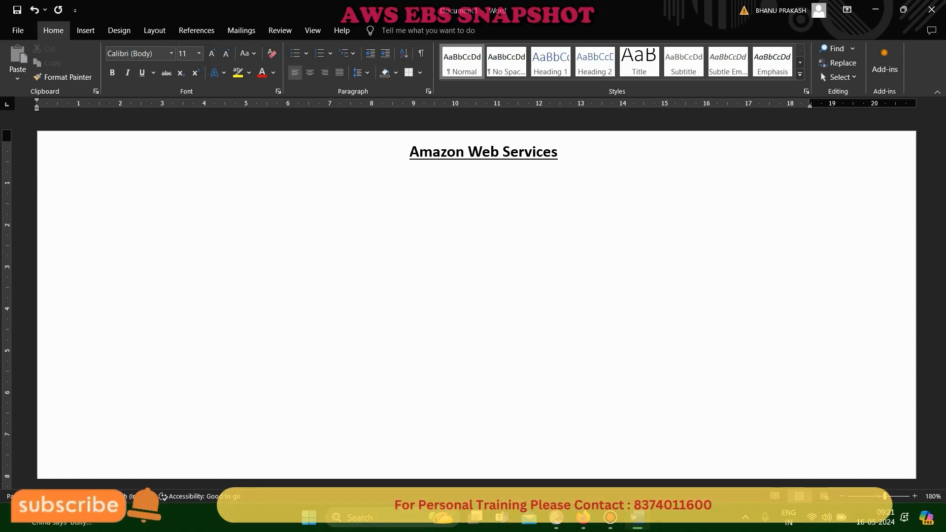
# - Write the question "How to take EBS Volume Back up ?" on the line below the title
pyautogui.write('How to ')
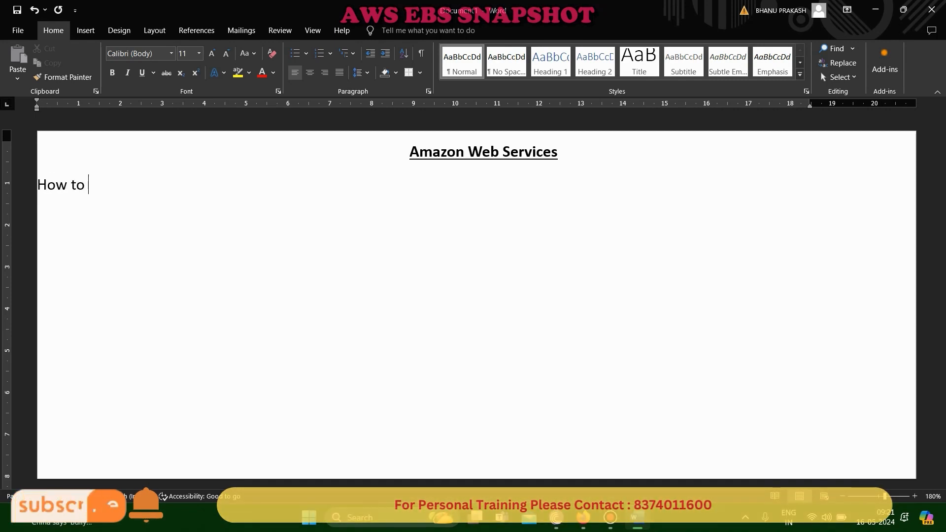
pyautogui.write('take Eb')
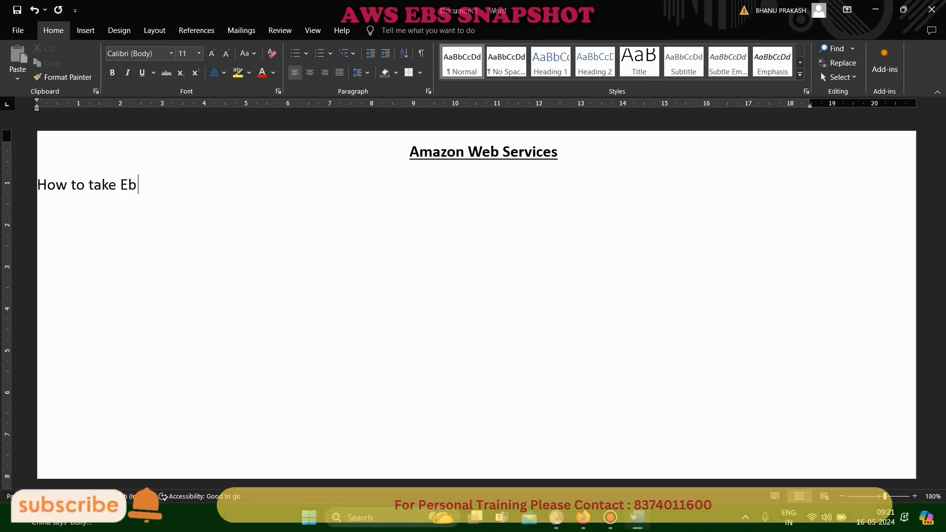
pyautogui.press('BackSpace')
pyautogui.write('BS Volume')
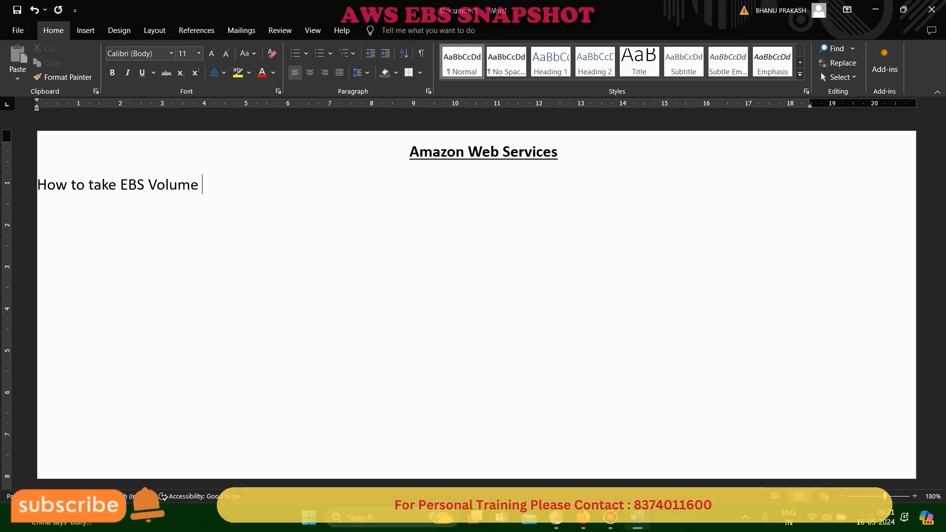
pyautogui.write(' Back up ?')
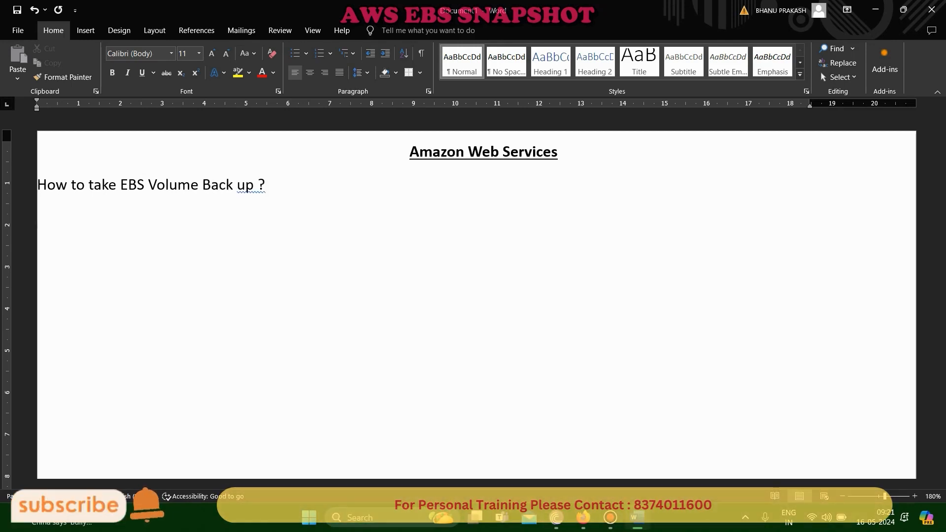
# - Add the line "SNAPSHOT ➔ Back up" below the question, with an arrow symbol between the terms
pyautogui.press('Return')
pyautogui.write('SNAO')
pyautogui.press('BackSpace')
pyautogui.write('P ')
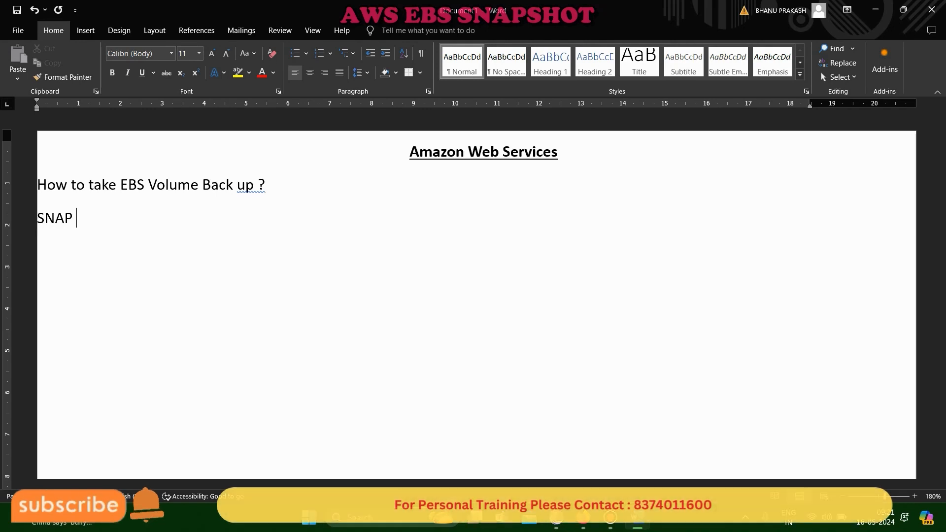
pyautogui.write('Shot')
pyautogui.press('BackSpace')
pyautogui.press('BackSpace')
pyautogui.press('BackSpace')
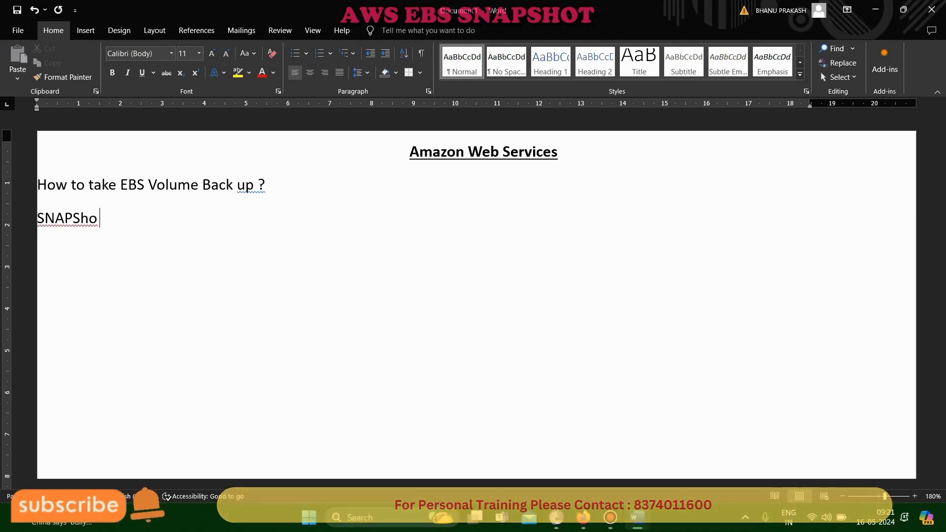
pyautogui.write('HOT ')
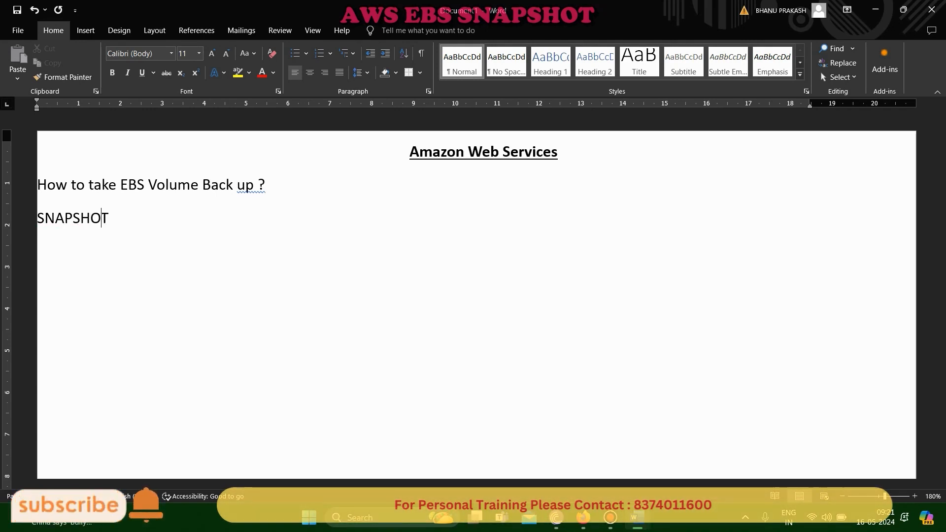
pyautogui.write('==> b')
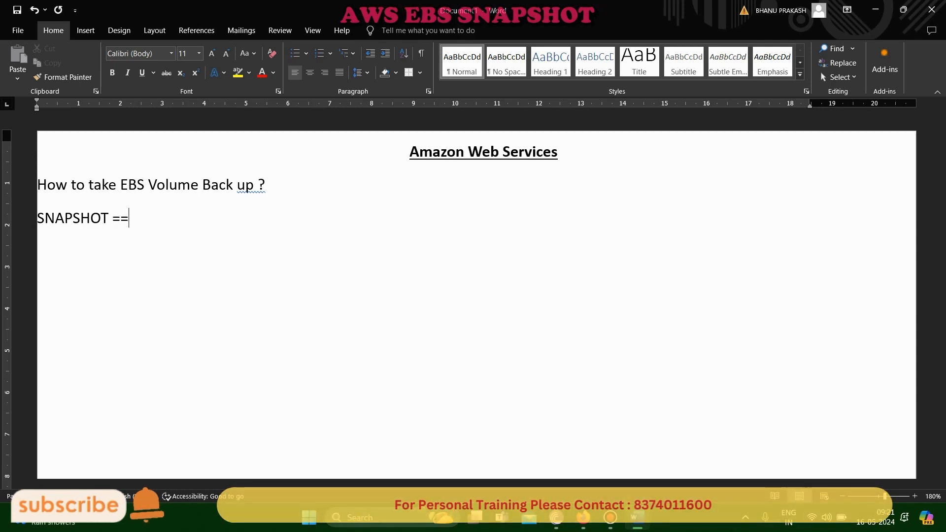
pyautogui.press('BackSpace')
pyautogui.write('Back up')
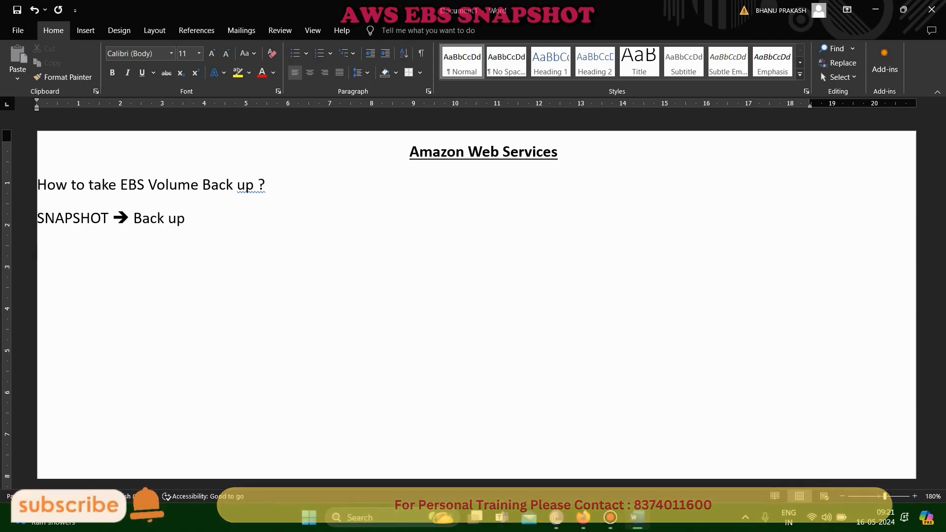
# - Add a new line reading "Instance ➔ EBS ➔ Backup" below the SNAPSHOT line
pyautogui.press('Return')
pyautogui.write('Instance')
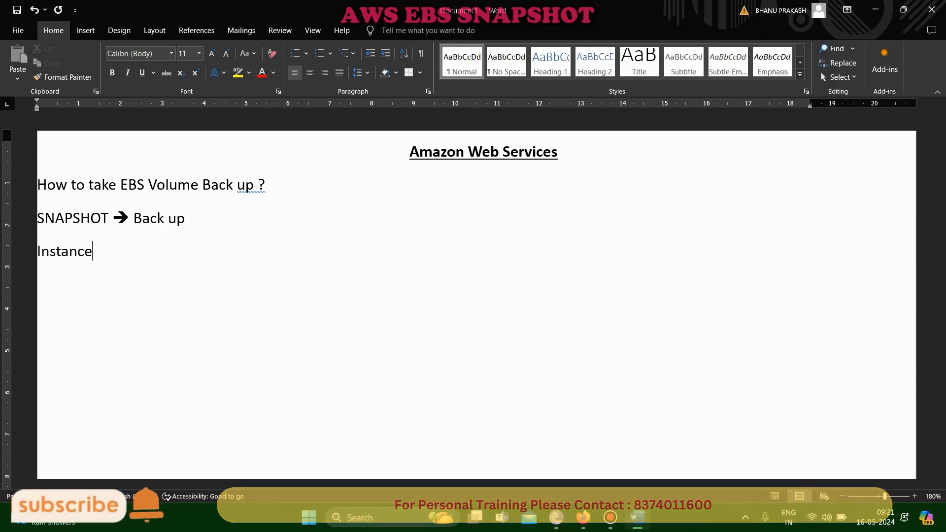
pyautogui.press('BackSpace')
pyautogui.press('BackSpace')
pyautogui.press('BackSpace')
pyautogui.press('BackSpace')
pyautogui.press('BackSpace')
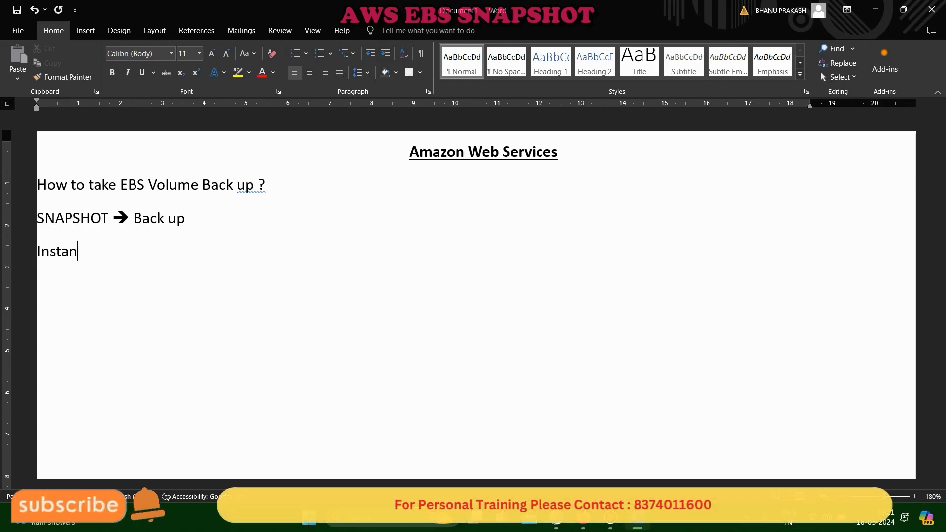
pyautogui.press('BackSpace')
pyautogui.press('BackSpace')
pyautogui.press('BackSpace')
pyautogui.write('Instance ')
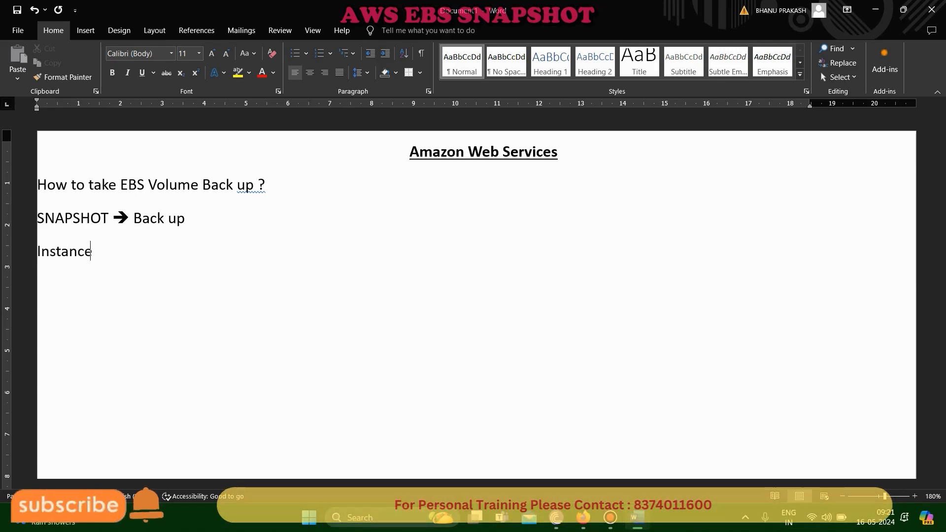
pyautogui.write('➔ EB')
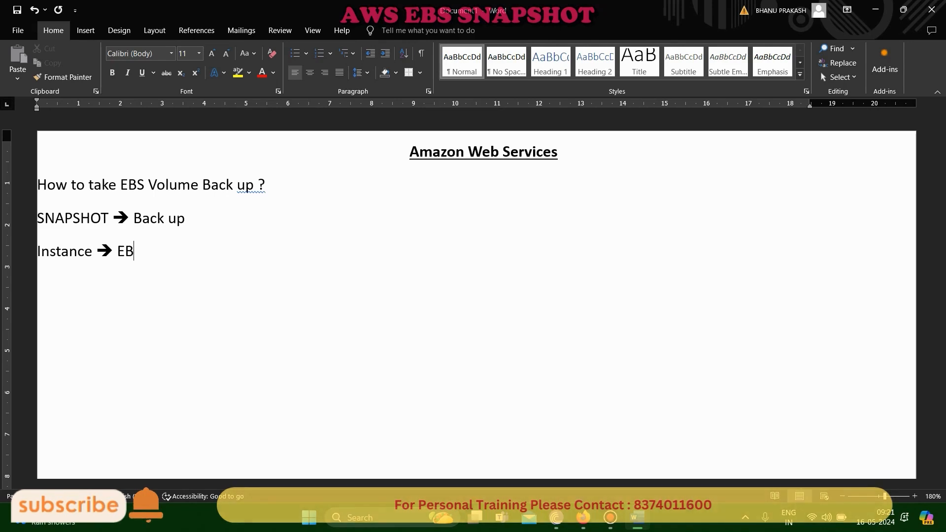
pyautogui.write('S ==>')
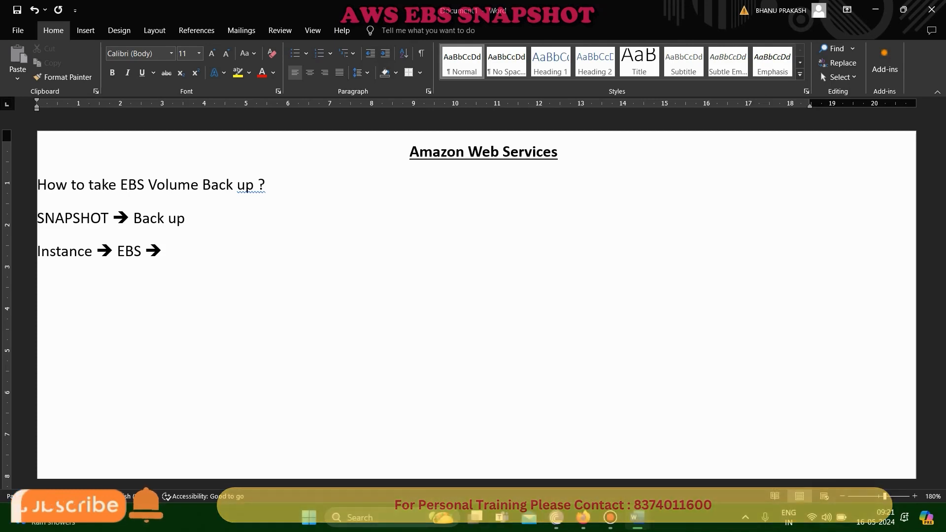
pyautogui.write('Backup ')
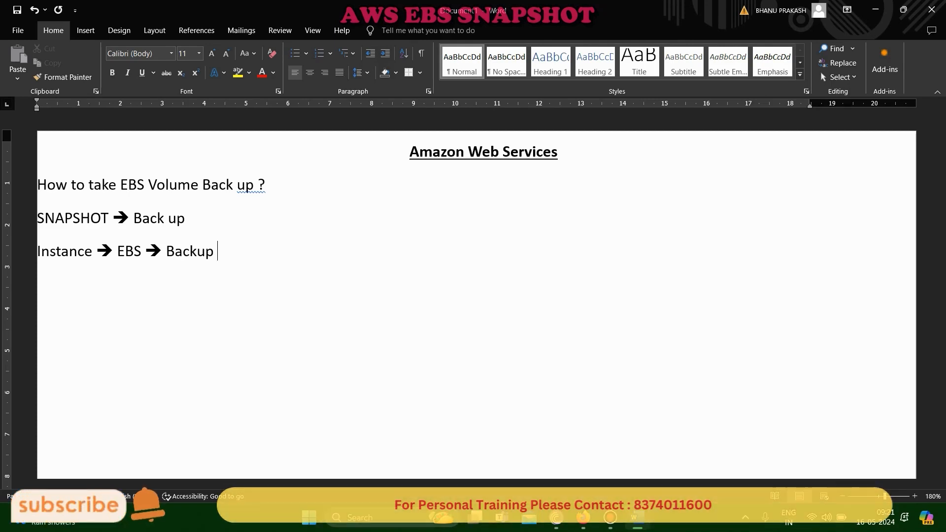
# - Extend the Instance line with "➔ Region Transfer ➔ Volume (Re-use)"
pyautogui.write('==>')
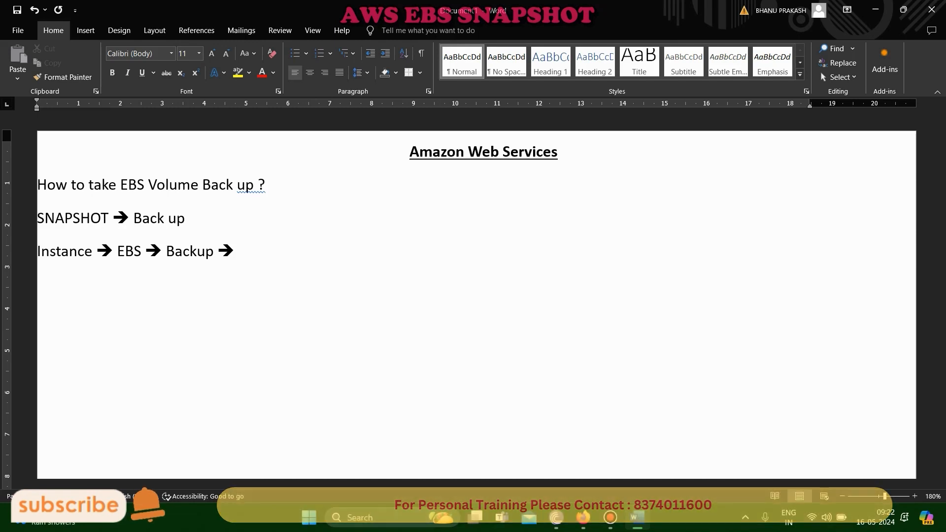
pyautogui.write('Region ')
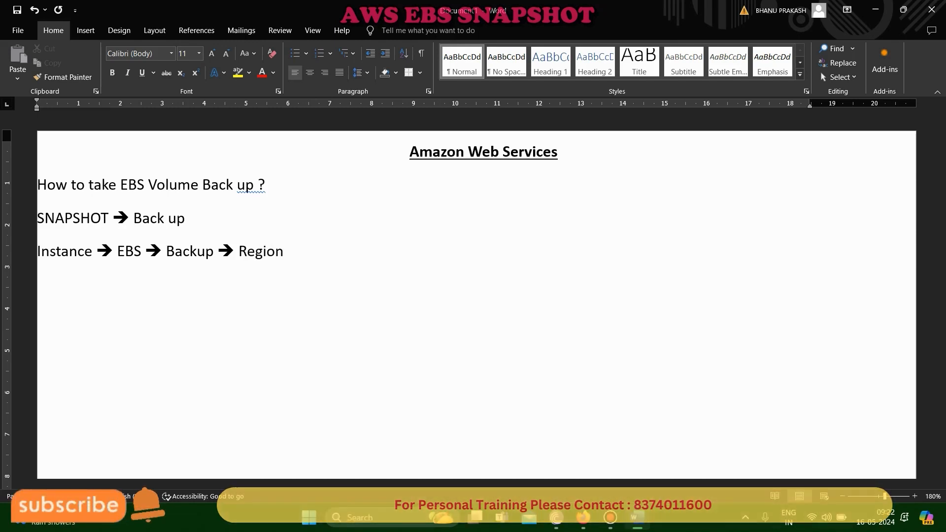
pyautogui.write('Trans')
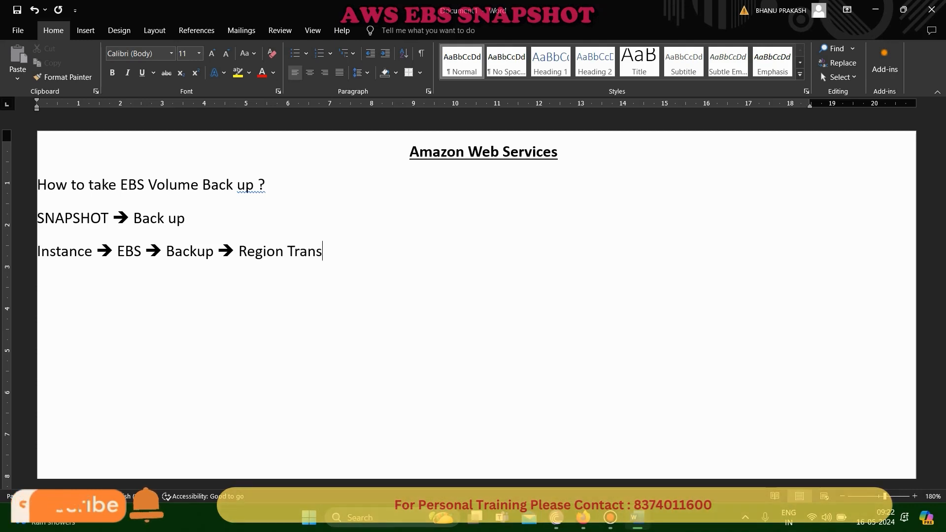
pyautogui.write('fer ==> ')
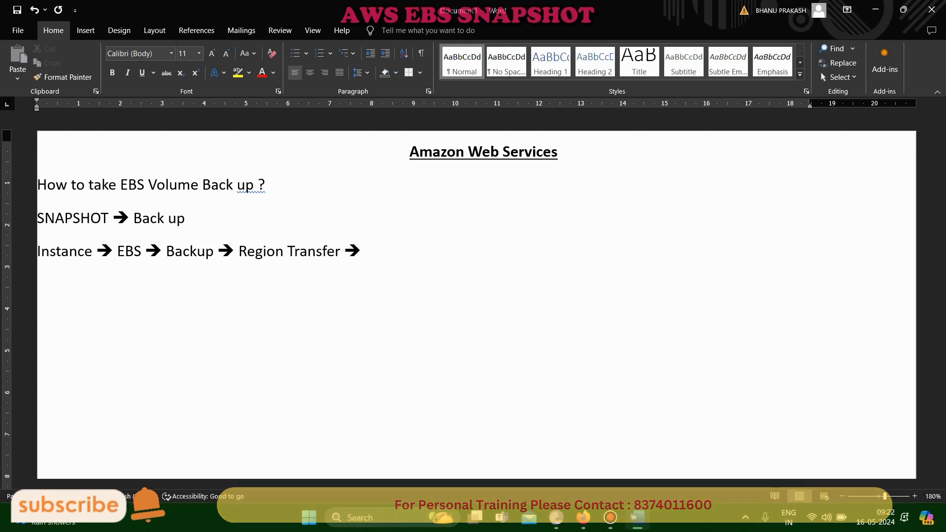
pyautogui.write('Volume')
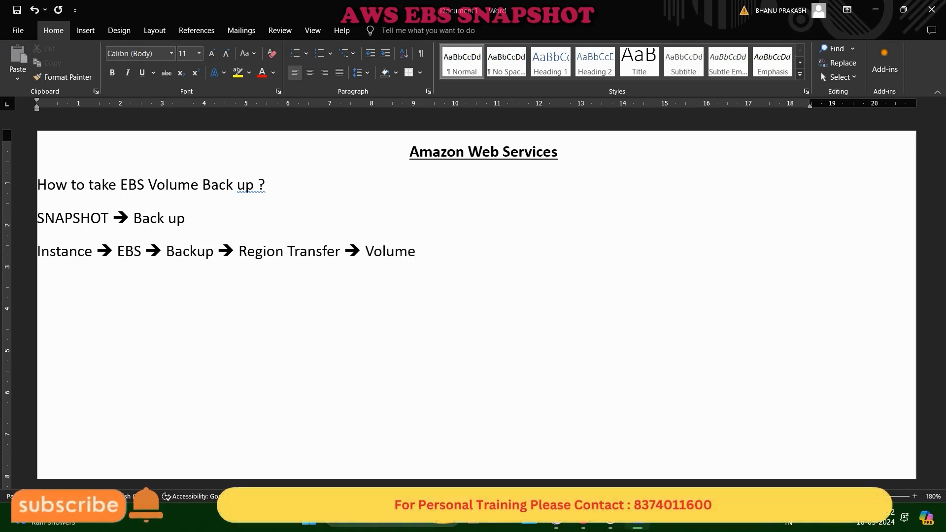
pyautogui.write(' (')
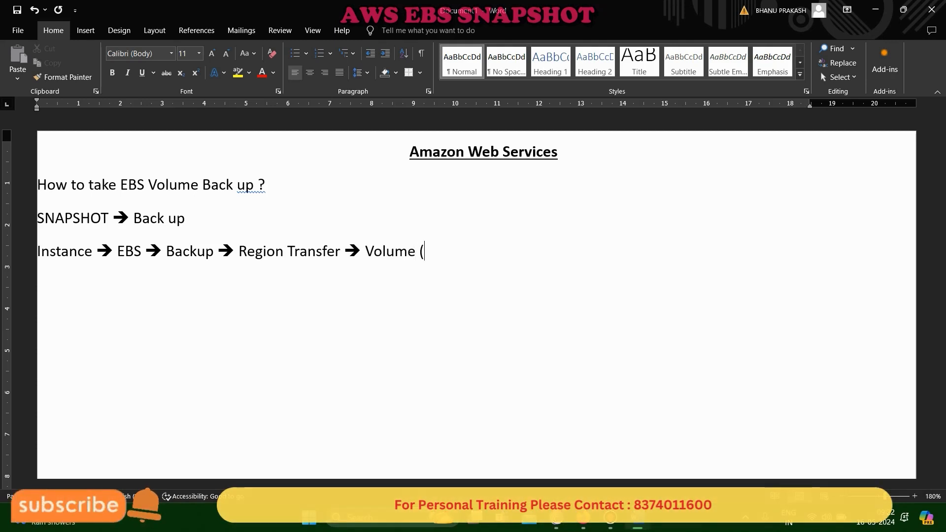
pyautogui.write('Re-use)')
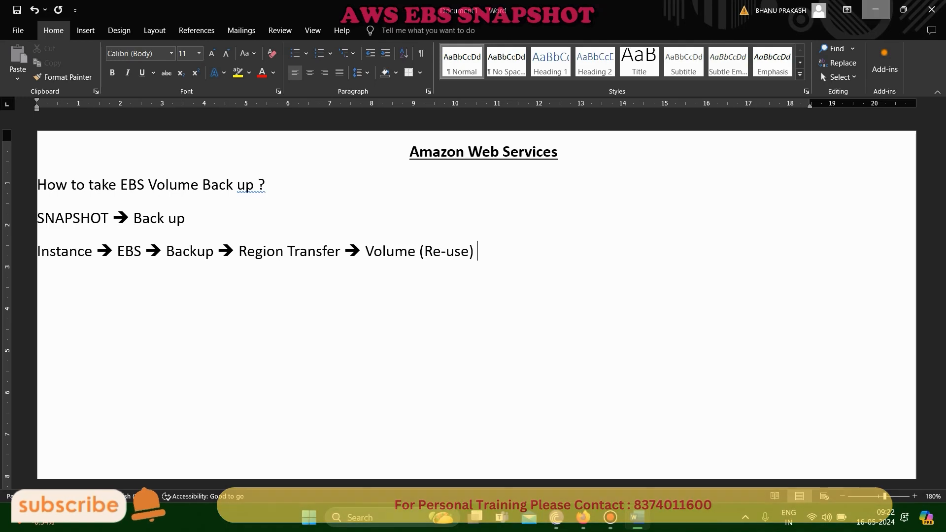
# - Switch back to the AWS console in the browser and open the EC2 service from the recently visited services
pyautogui.click(876, 9)
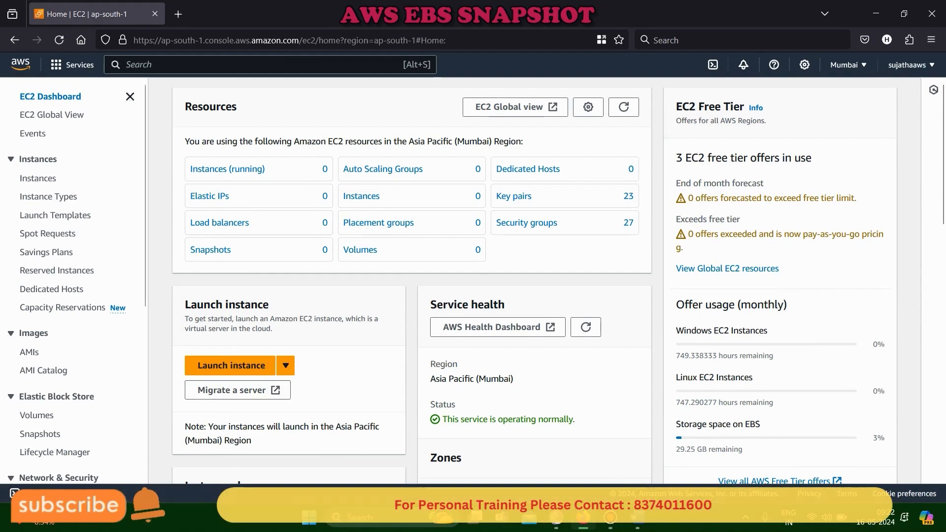
pyautogui.click(72, 65)
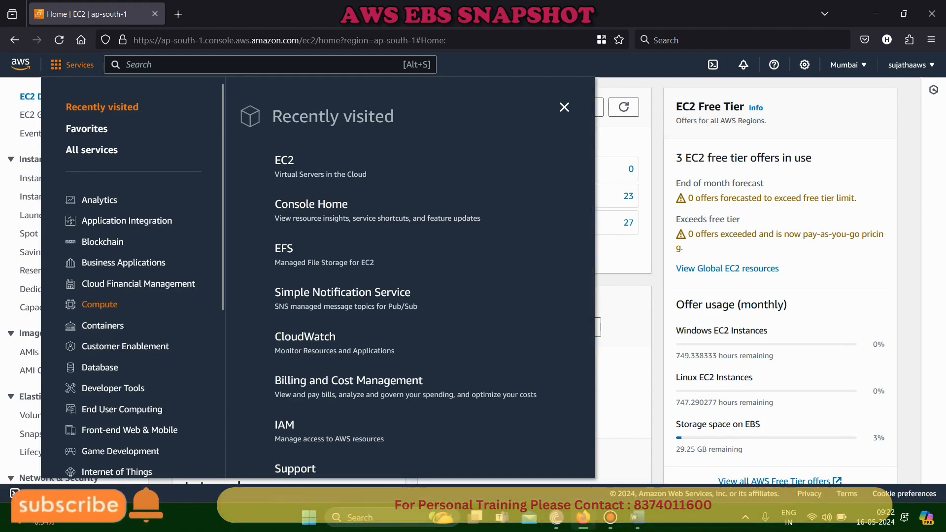
pyautogui.click(285, 160)
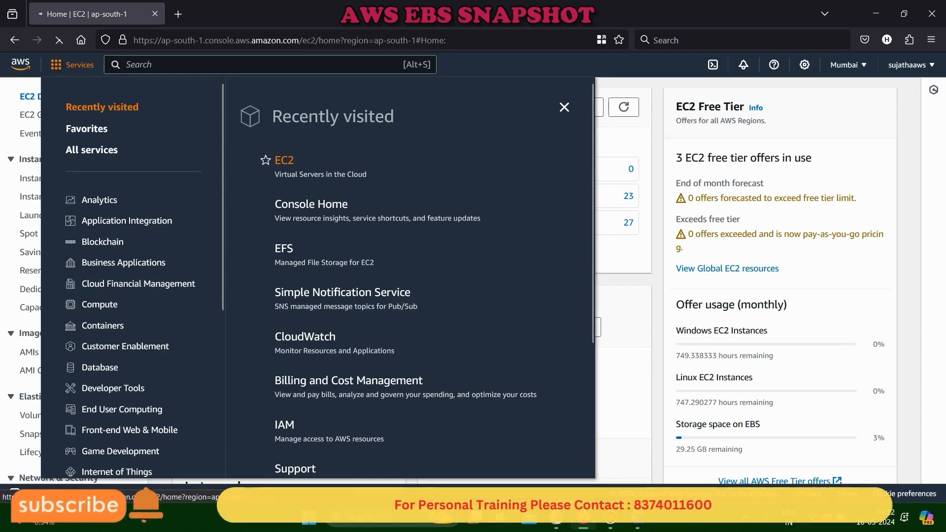
# - Start launching a new EC2 instance, name it EBSBACKUP, and copy that name for reuse
pyautogui.click(232, 366)
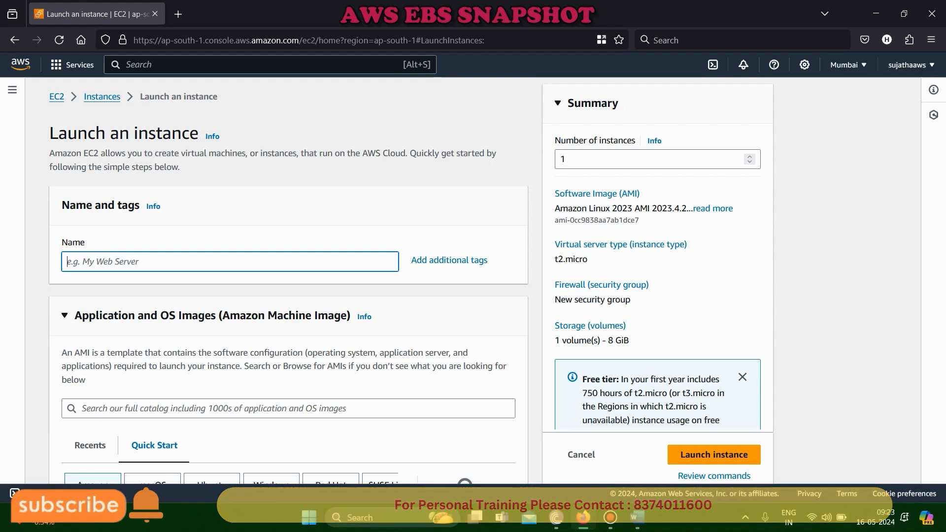
pyautogui.write('EBSBA')
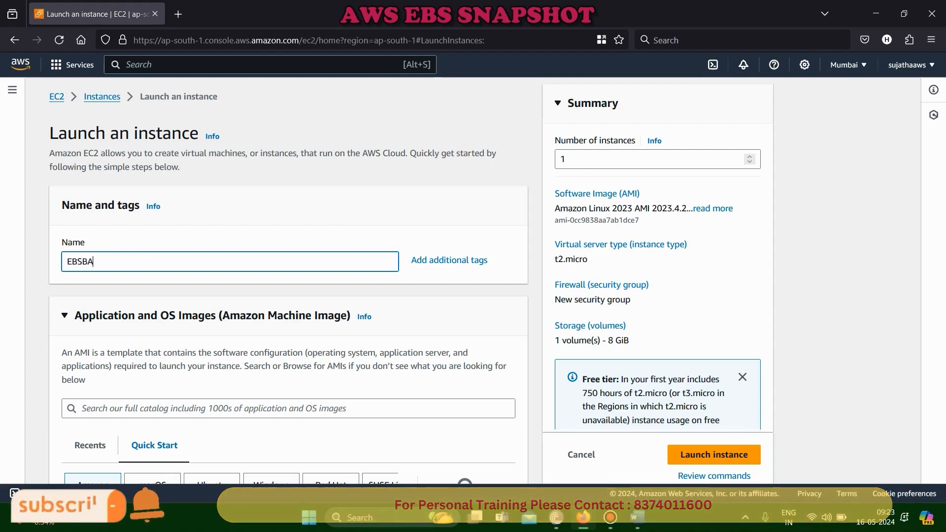
pyautogui.write('CKUP')
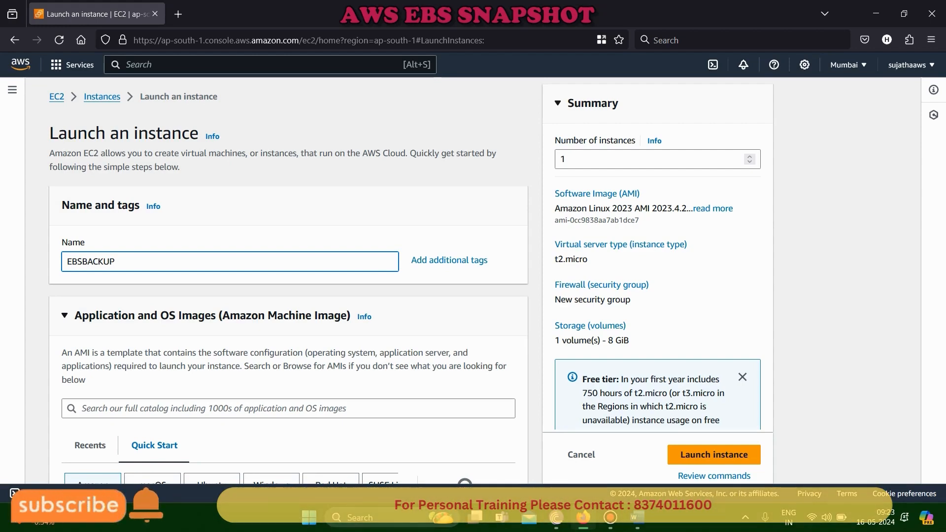
pyautogui.hotkey('ctrl', 'a')
pyautogui.hotkey('ctrl', 'c')
# - Create a key pair named EBSBACKUP for the instance, with RSA type and .pem private key format
pyautogui.scroll(-4, 289, 276)
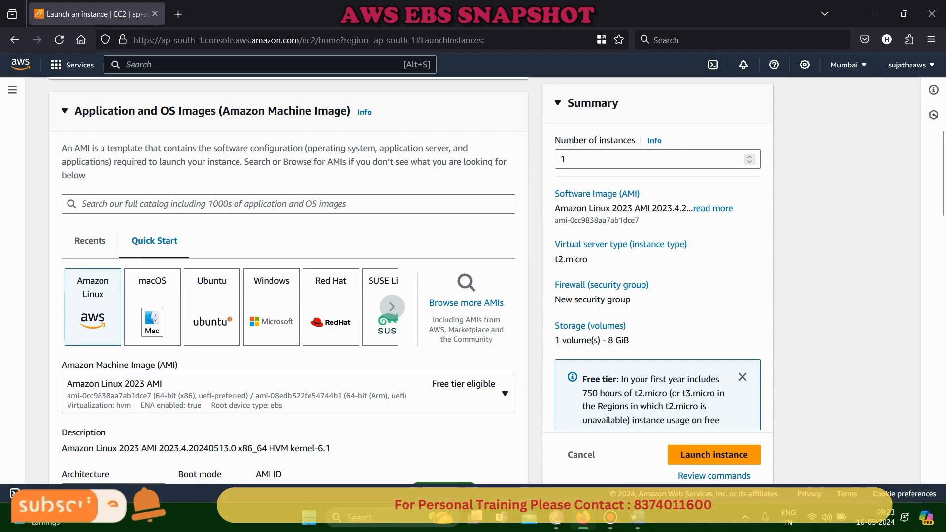
pyautogui.scroll(-3, 289, 276)
pyautogui.scroll(-3, 288, 276)
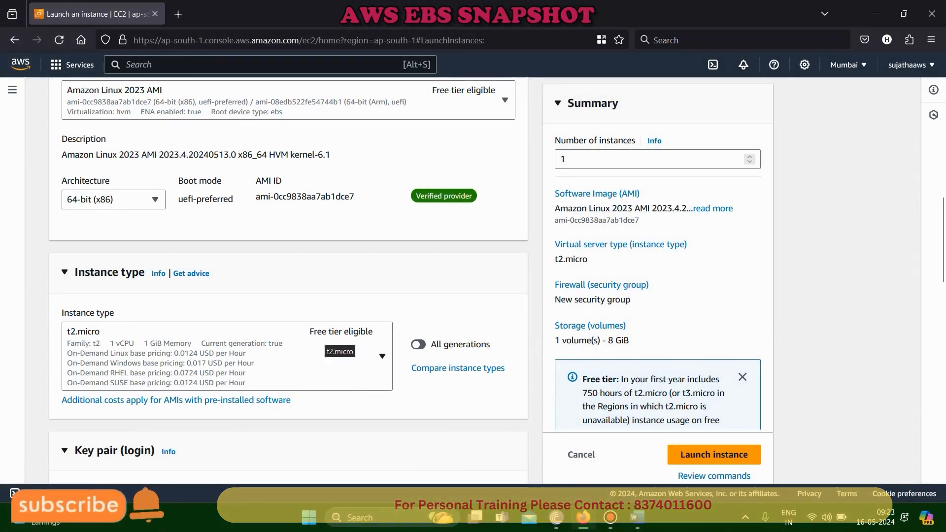
pyautogui.scroll(-3, 289, 281)
pyautogui.scroll(-1, 288, 281)
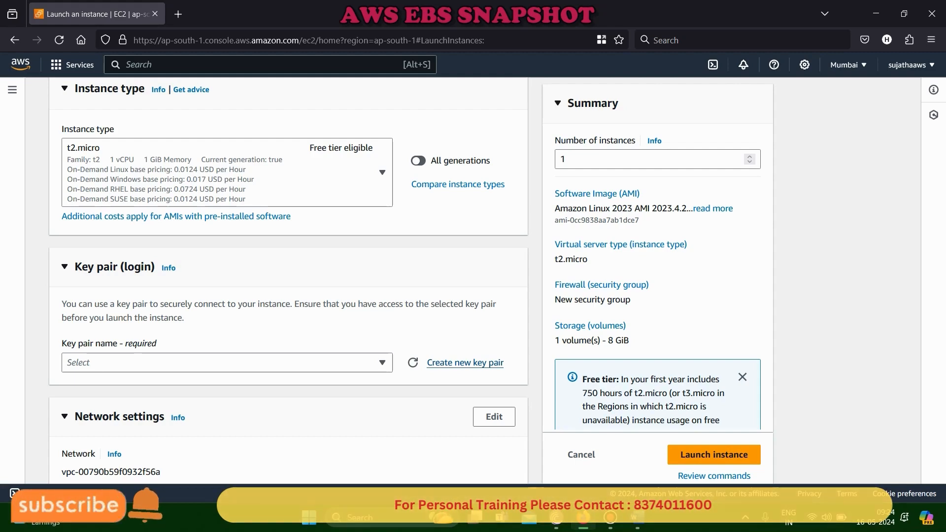
pyautogui.click(465, 362)
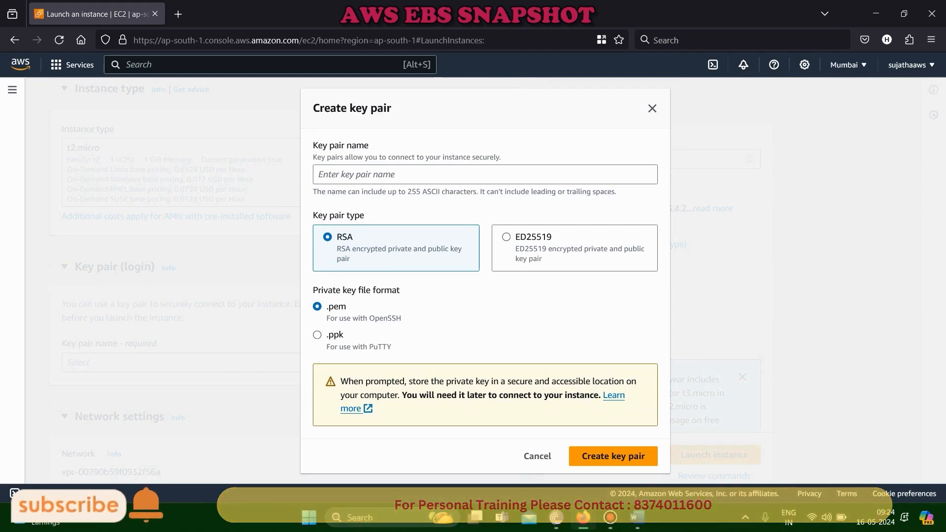
pyautogui.click(485, 174)
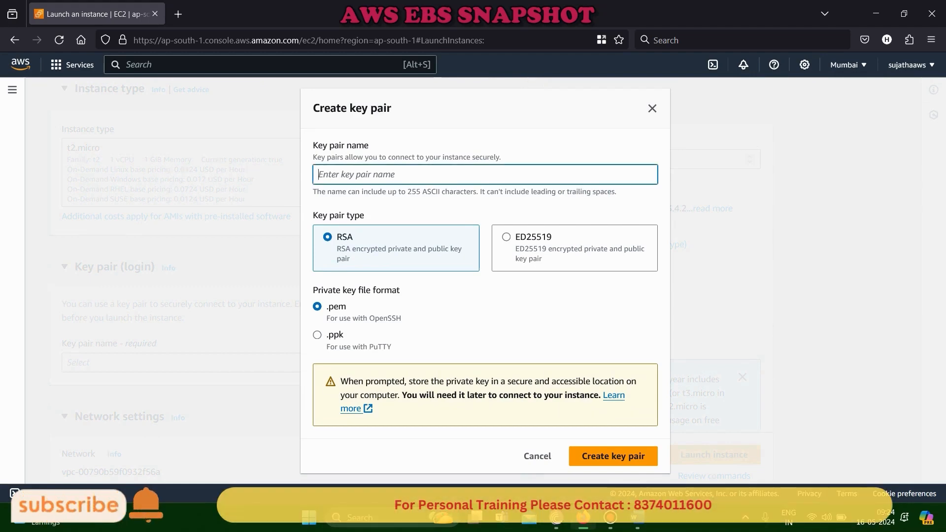
pyautogui.hotkey('ctrl', 'v')
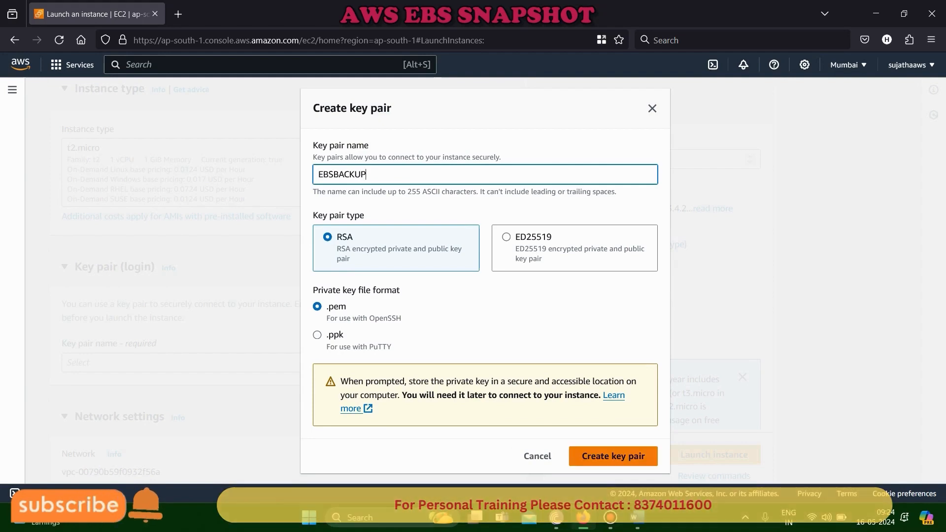
pyautogui.click(613, 457)
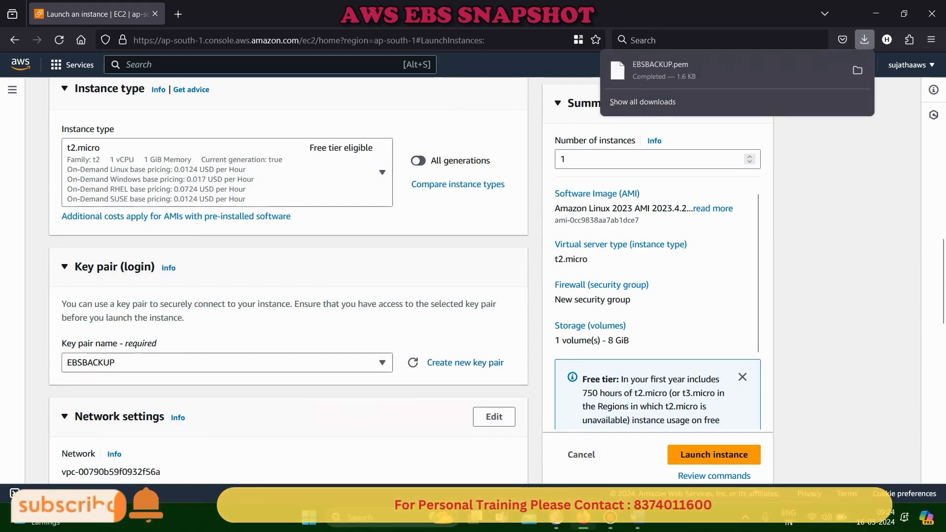
# - Edit the network settings and set both the new security group's name and description to EBSBACKUP
pyautogui.scroll(-3, 289, 281)
pyautogui.scroll(-2, 289, 281)
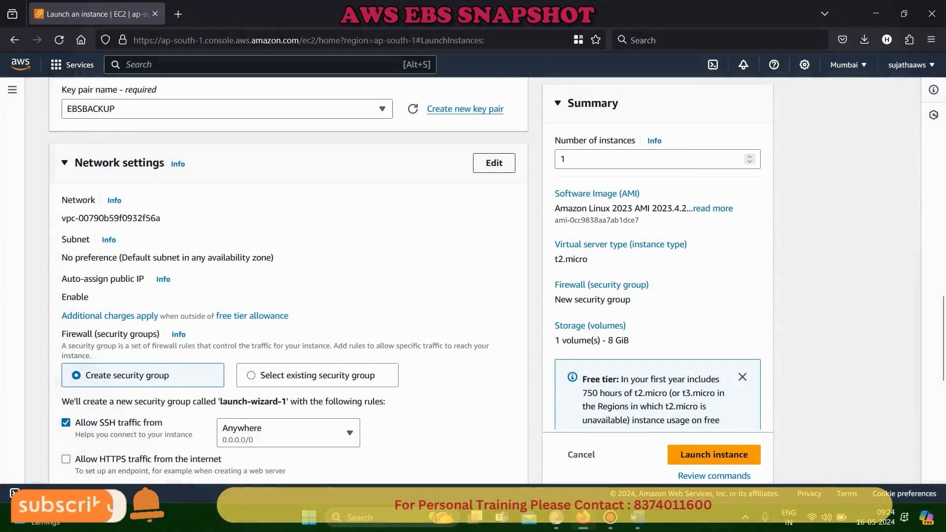
pyautogui.click(494, 164)
pyautogui.scroll(-3, 289, 281)
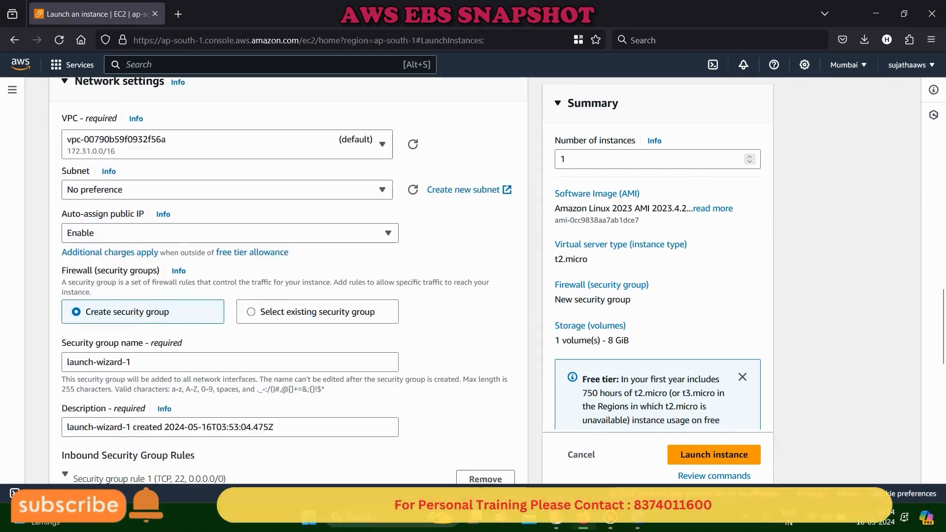
pyautogui.click(230, 289)
pyautogui.hotkey('ctrl', 'a')
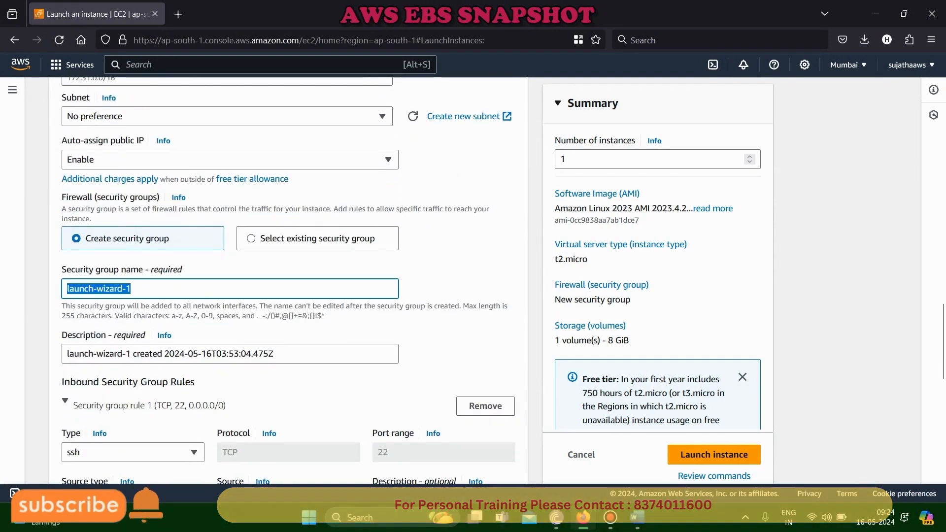
pyautogui.hotkey('ctrl', 'v')
pyautogui.press('Tab')
pyautogui.hotkey('ctrl', 'v')
pyautogui.scroll(-3, 289, 281)
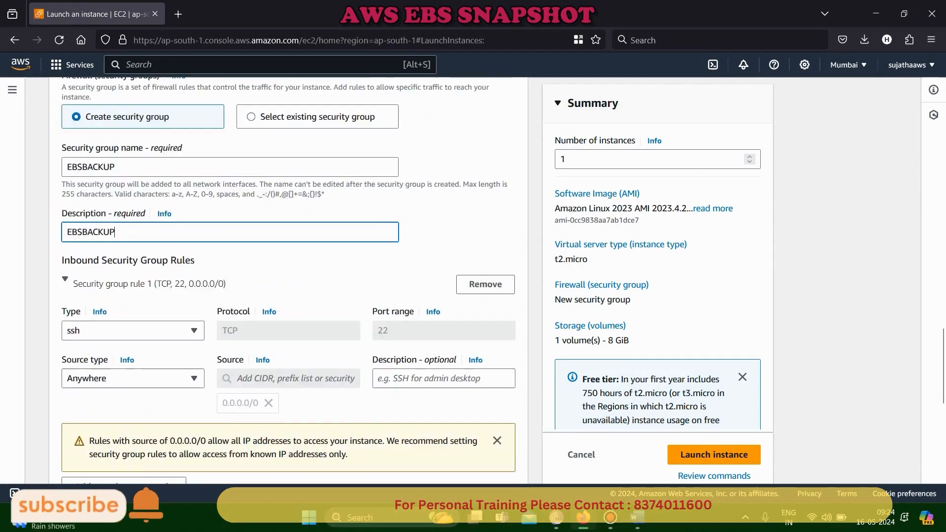
# - Switch to the Word document and add an underlined heading "Configure Storage" two lines below the Instance line
pyautogui.scroll(-2, 288, 281)
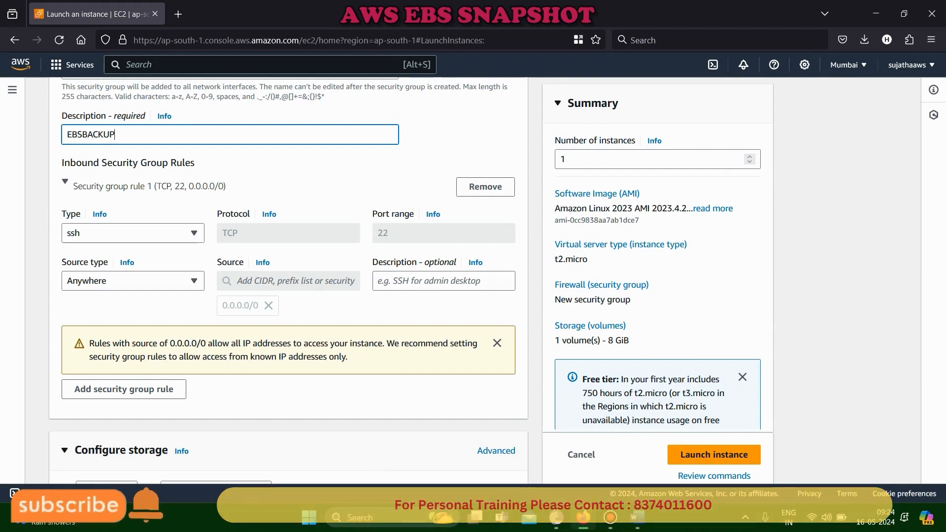
pyautogui.scroll(-4, 288, 276)
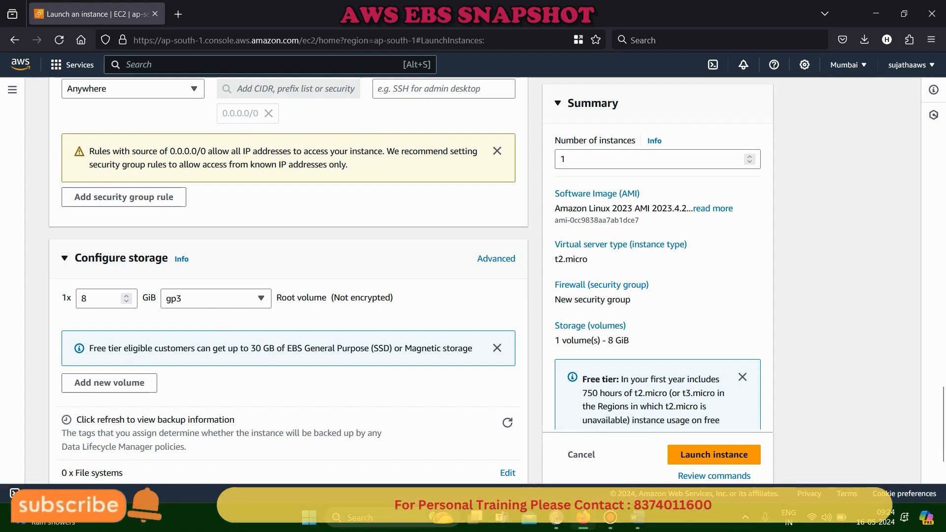
pyautogui.hotkey('alt', 'Tab')
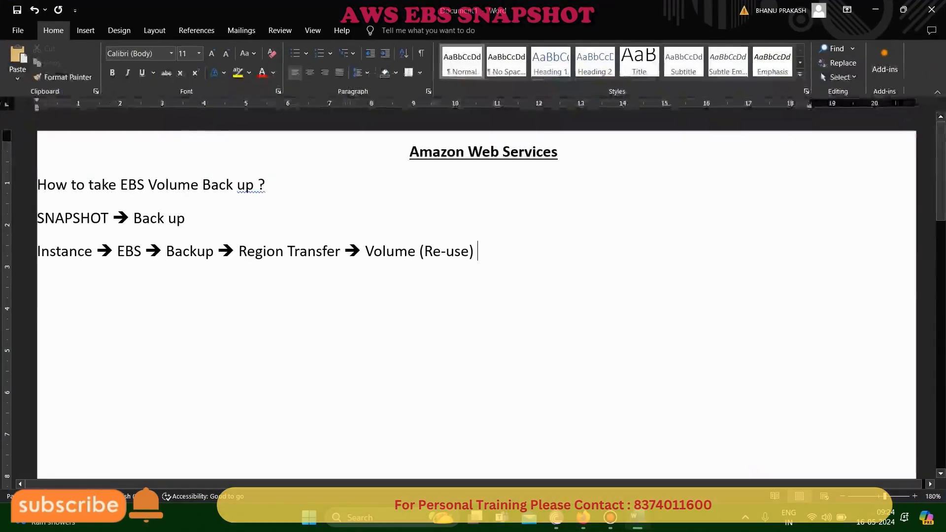
pyautogui.press('Return')
pyautogui.press('Return')
pyautogui.write('Configure ')
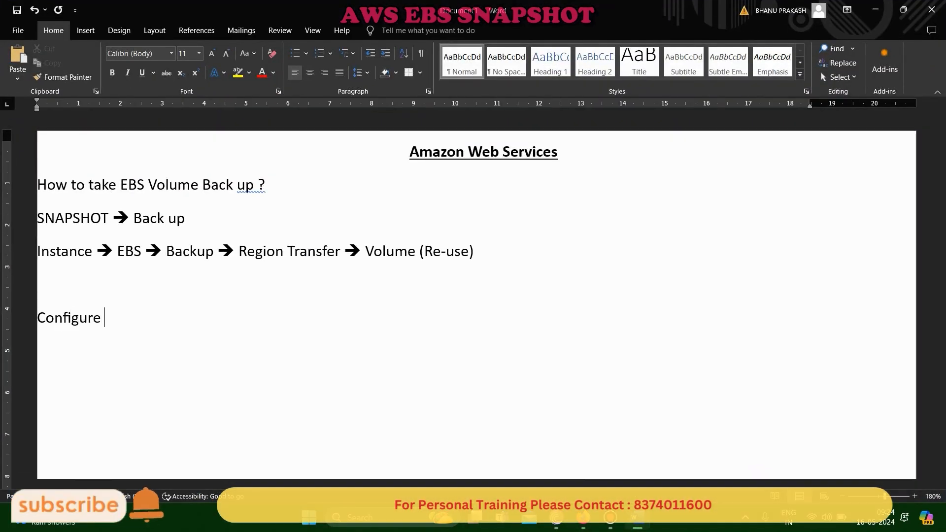
pyautogui.write('Storage')
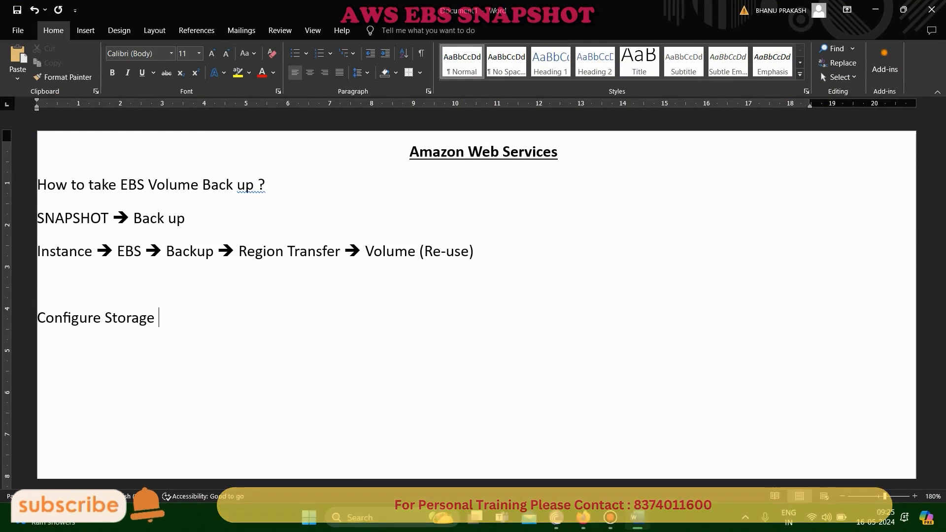
pyautogui.click(31, 320)
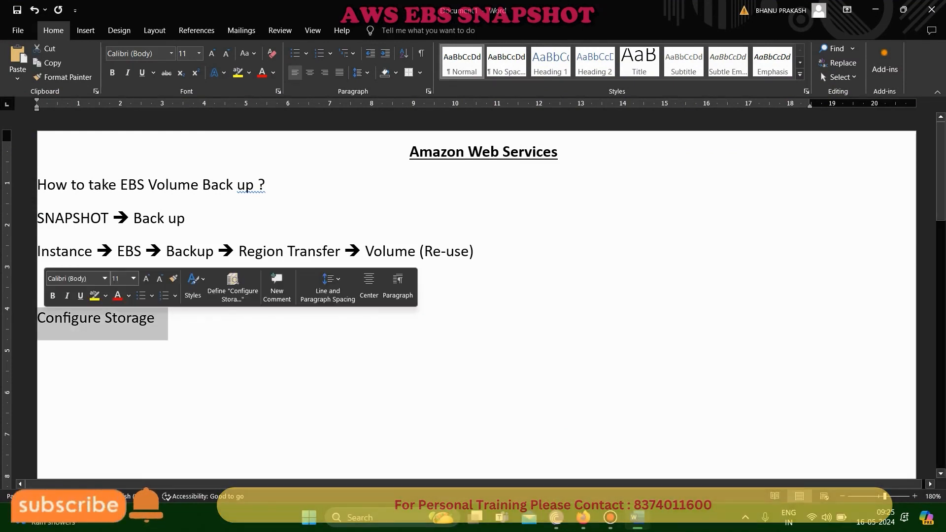
pyautogui.click(80, 296)
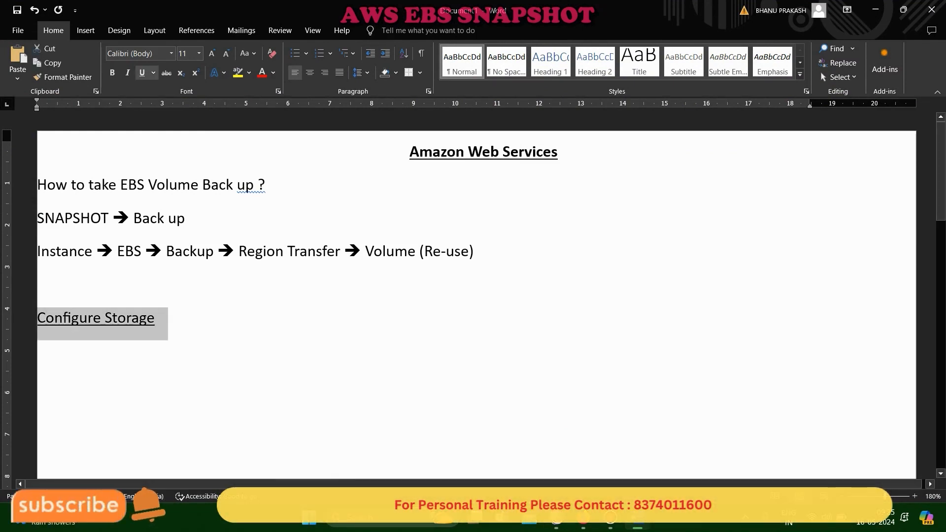
# - Start a new line below the Configure Storage heading with the text "Root Volume ---"
pyautogui.click(160, 319)
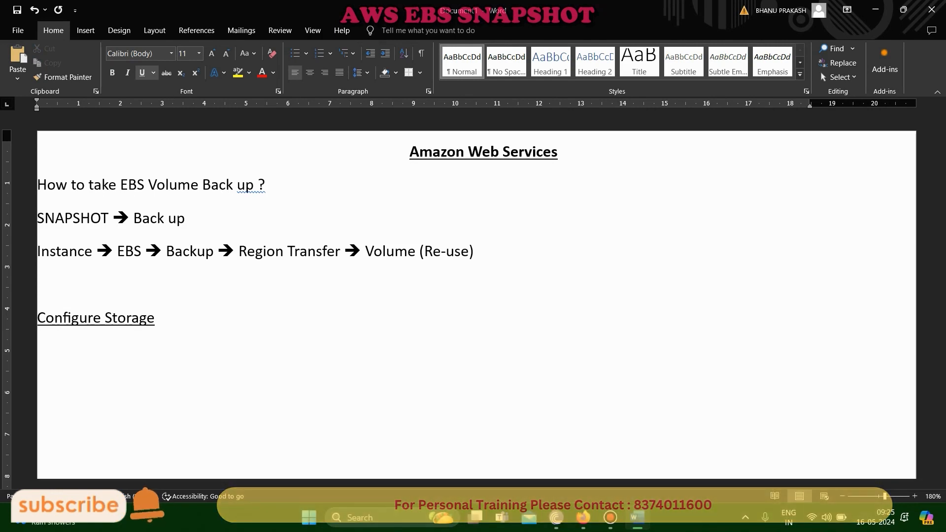
pyautogui.press('Return')
pyautogui.write('Root ')
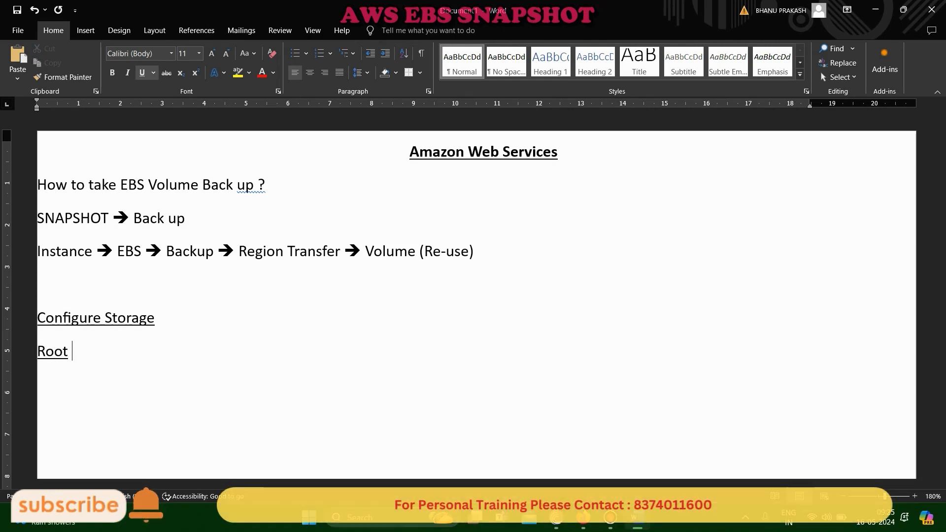
pyautogui.write('Volume')
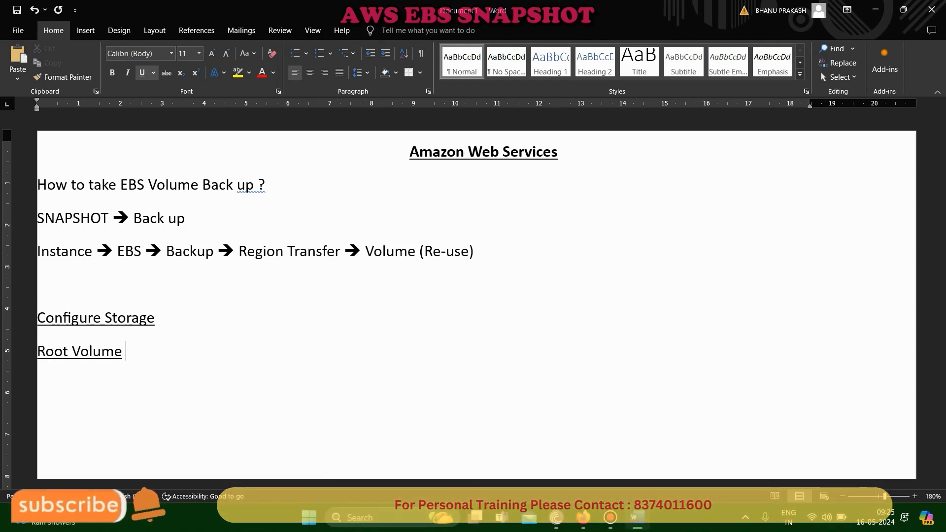
pyautogui.write(' ---')
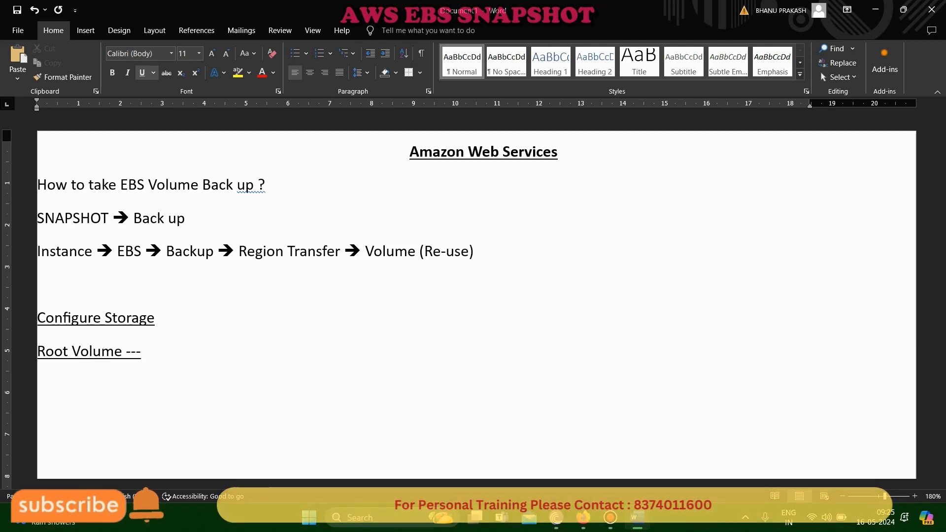
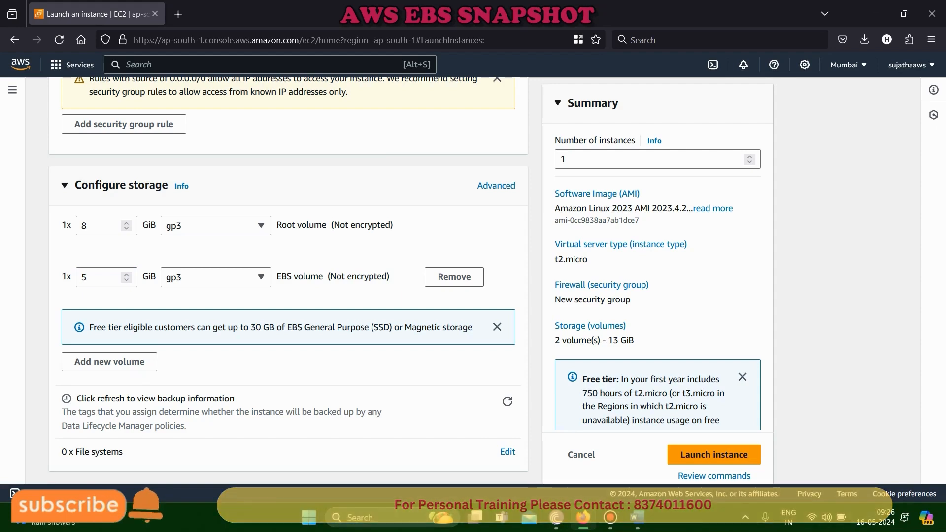
pyautogui.moveTo(327, 277); pyautogui.dragTo(390, 277)
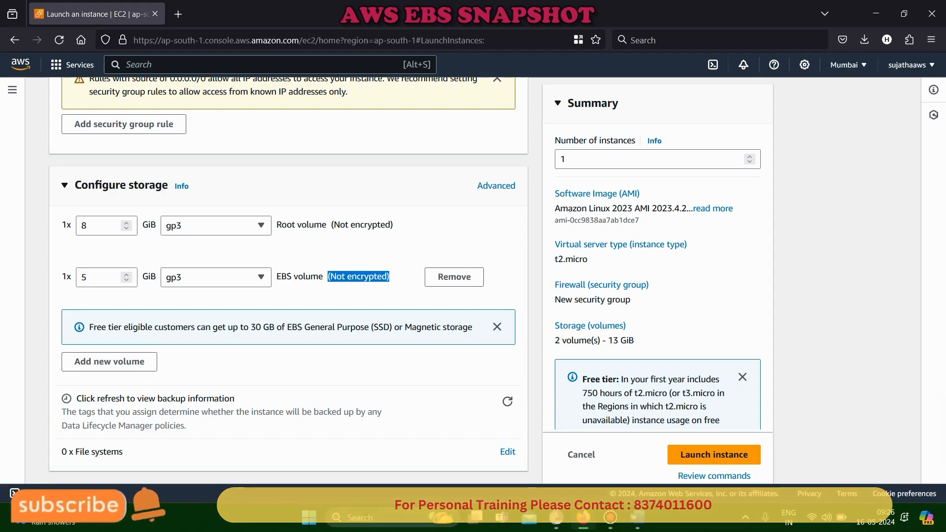
pyautogui.click(390, 277)
pyautogui.moveTo(327, 277); pyautogui.dragTo(391, 277)
pyautogui.click(391, 277)
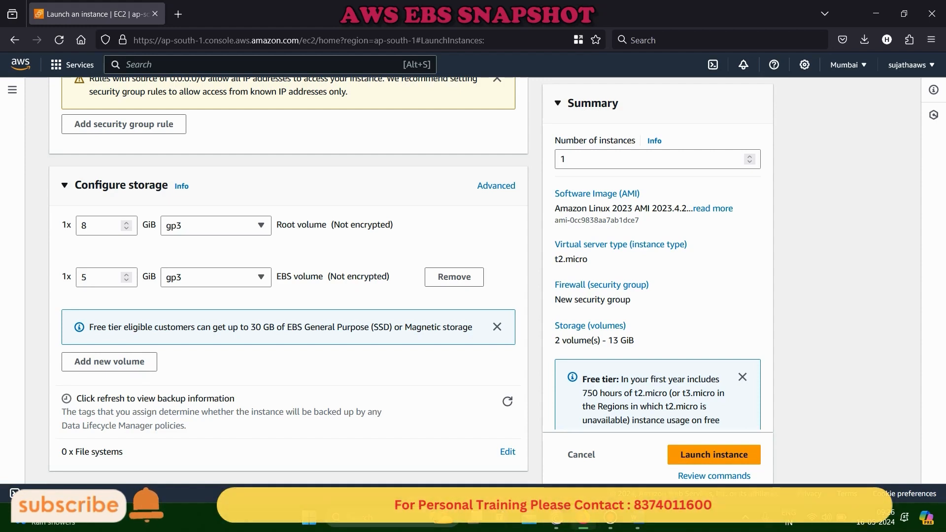
# - Launch the instance with the configured storage, and view the instances list and the Elastic Block Store volumes
pyautogui.scroll(-2, 288, 276)
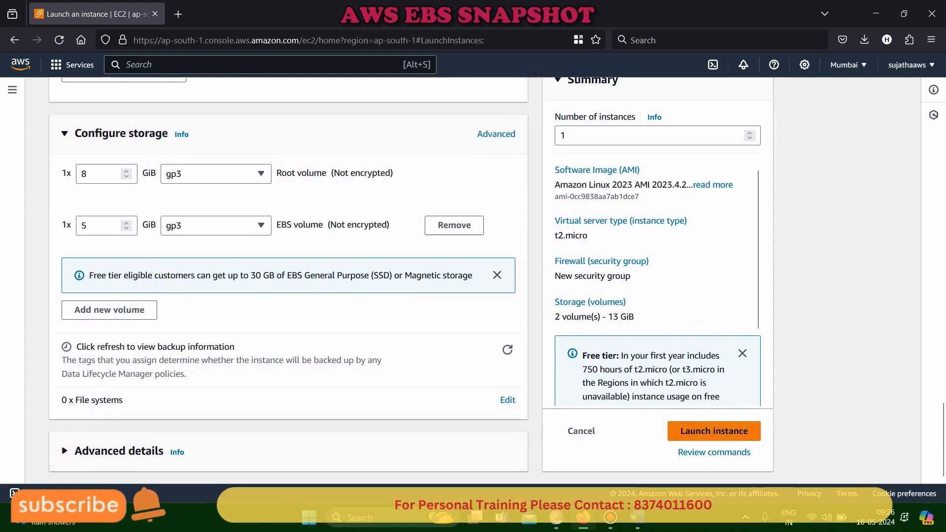
pyautogui.click(714, 431)
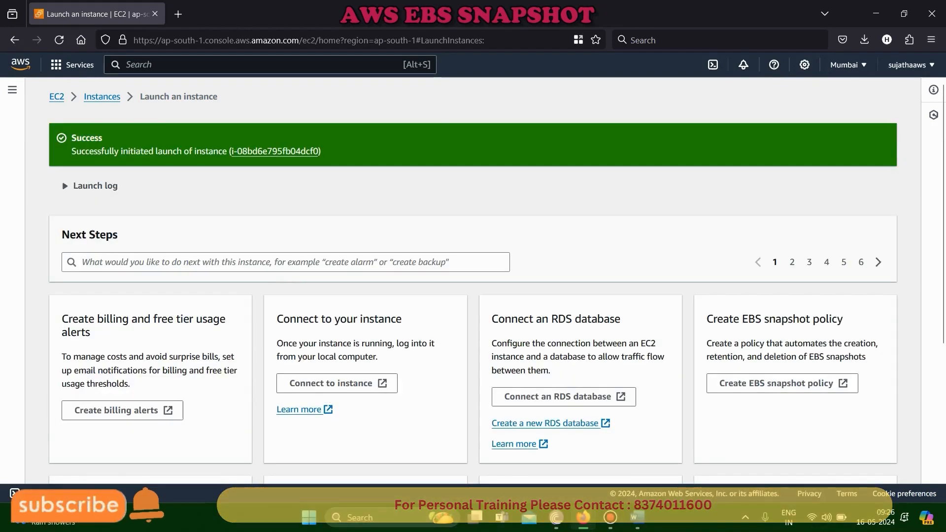
pyautogui.click(102, 96)
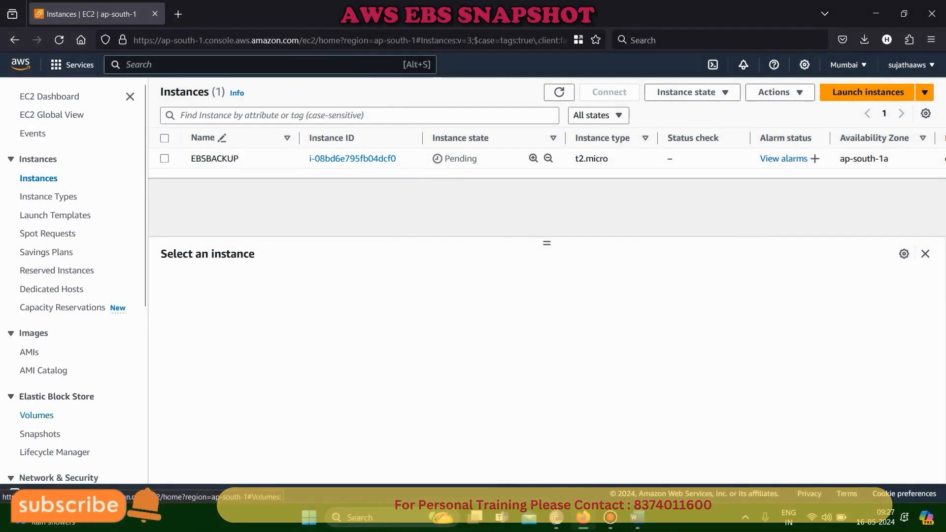
pyautogui.click(37, 415)
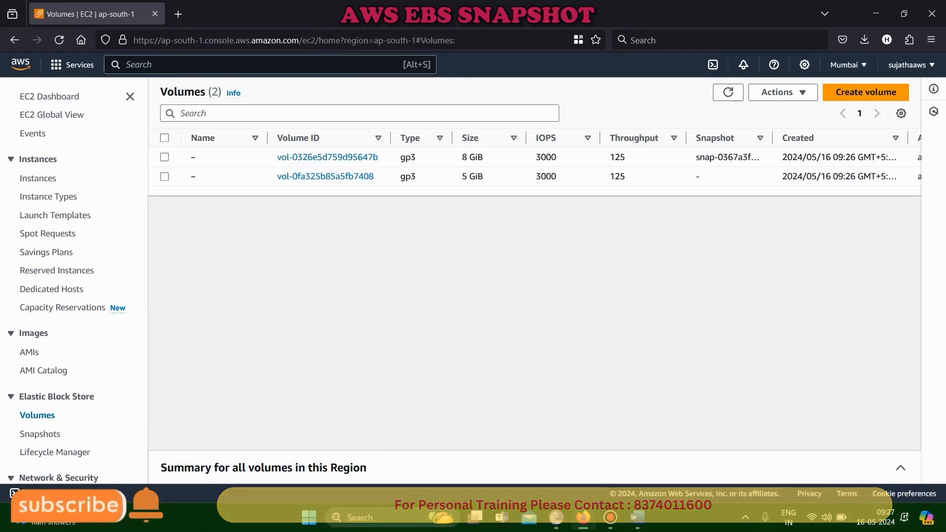
# - Switch to the Word document and add the line "Snapshot will take EBS volume as back up" two lines below the external hard disk line
pyautogui.hotkey('alt', 'Tab')
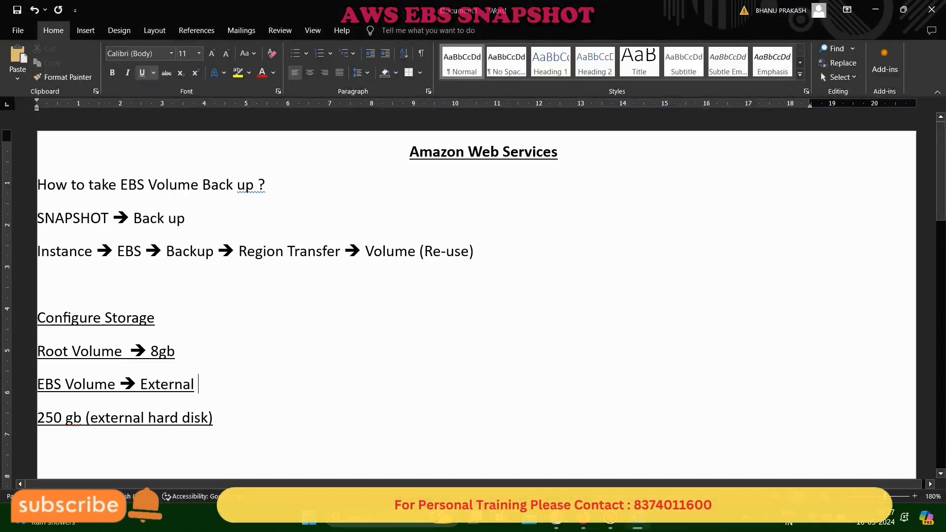
pyautogui.scroll(-4, 476, 295)
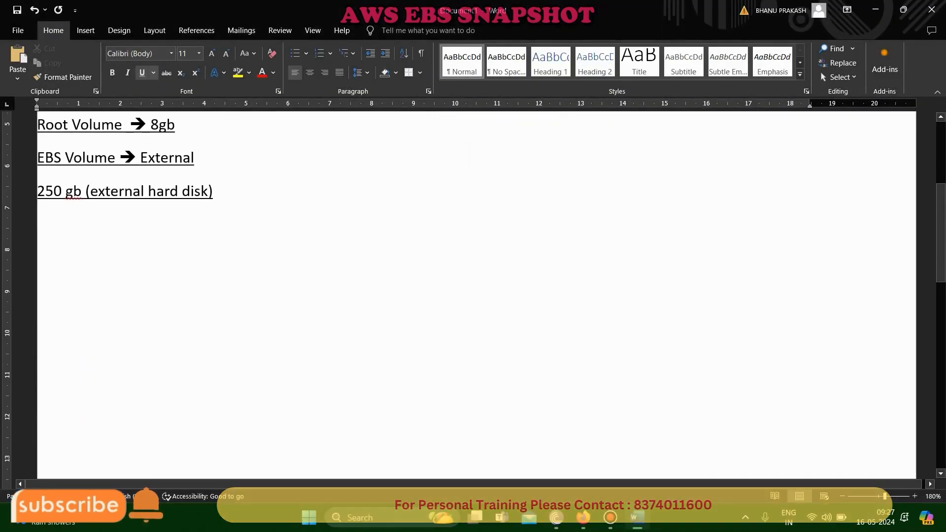
pyautogui.write('Snapshot EBS ')
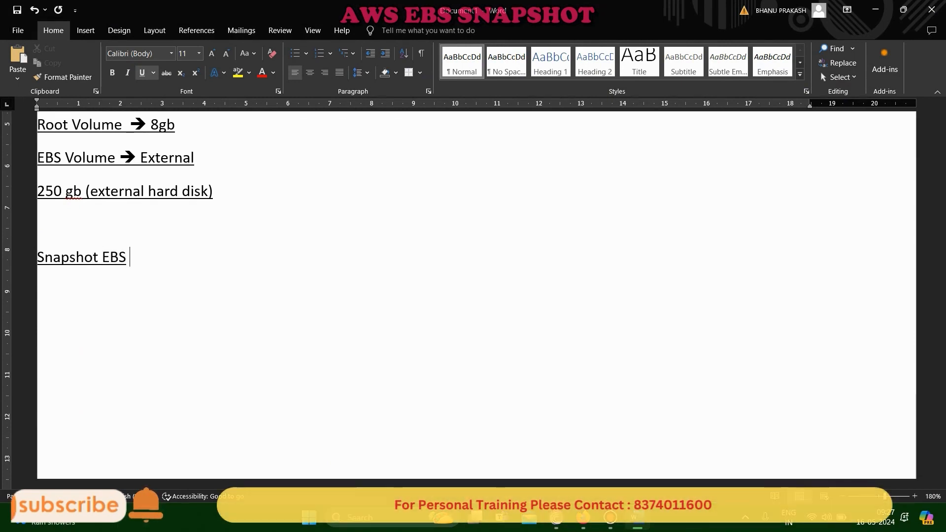
pyautogui.write('volume')
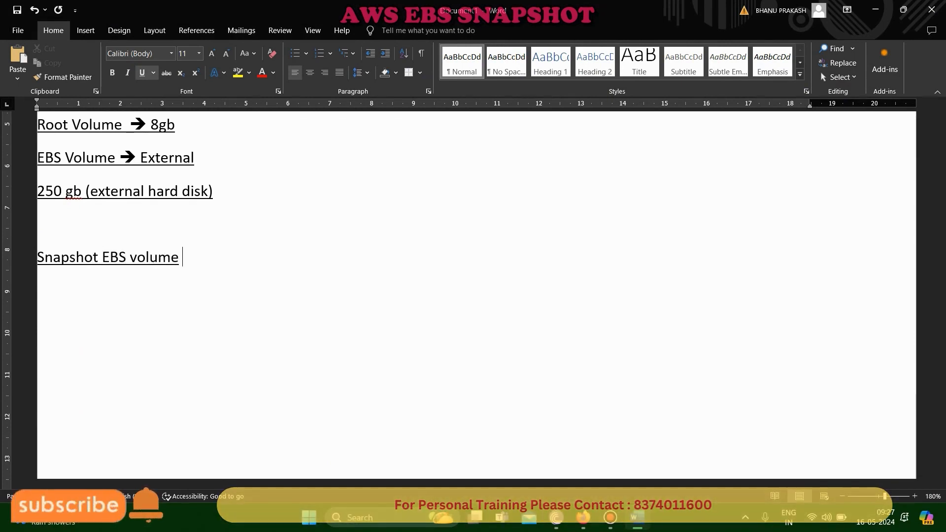
pyautogui.press('Left')
pyautogui.press('Left')
pyautogui.press('Left')
pyautogui.press('Left')
pyautogui.press('Left')
pyautogui.press('Left')
pyautogui.press('Left')
pyautogui.press('Left')
pyautogui.press('Left')
pyautogui.press('Left')
pyautogui.press('Left')
pyautogui.write('will')
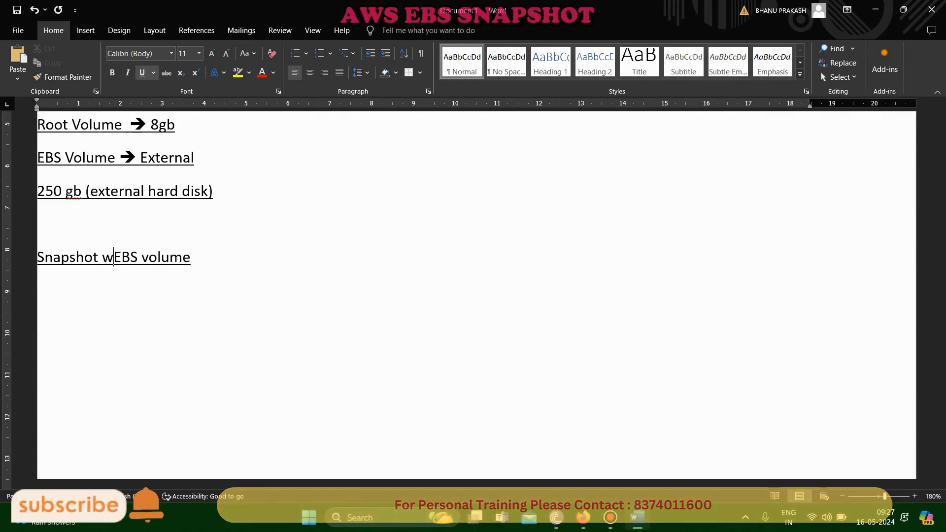
pyautogui.write(' take')
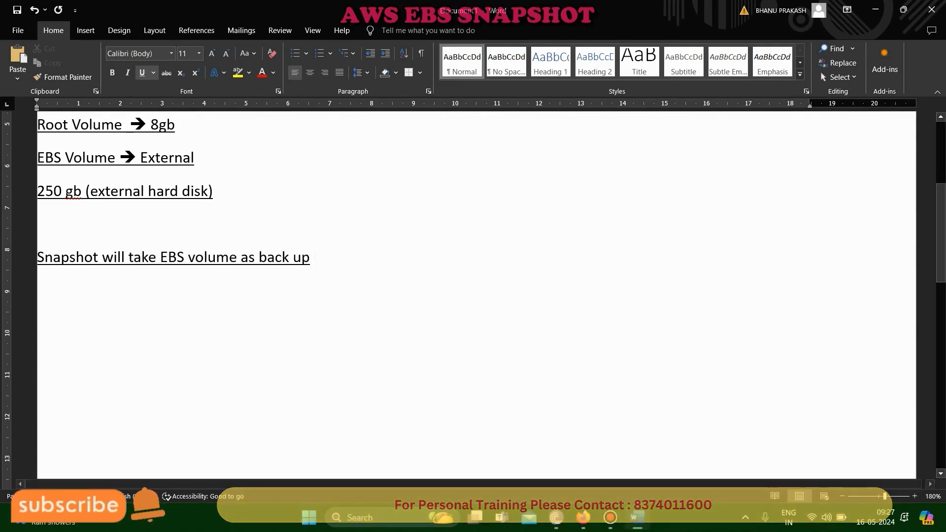
# - Remove the underline from all lines below the Configure Storage heading, from Root Volume through the Snapshot line
pyautogui.scroll(2, 477, 294)
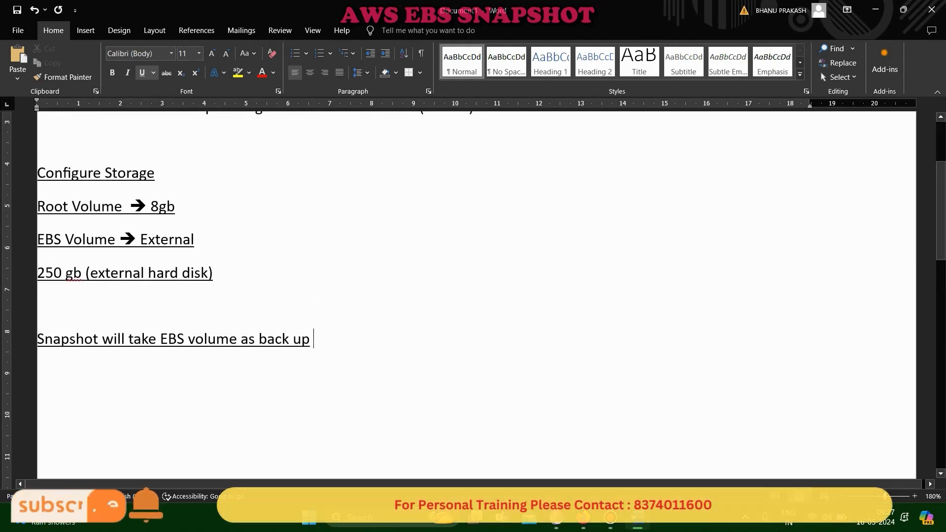
pyautogui.moveTo(318, 340); pyautogui.dragTo(39, 207)
pyautogui.click(75, 178)
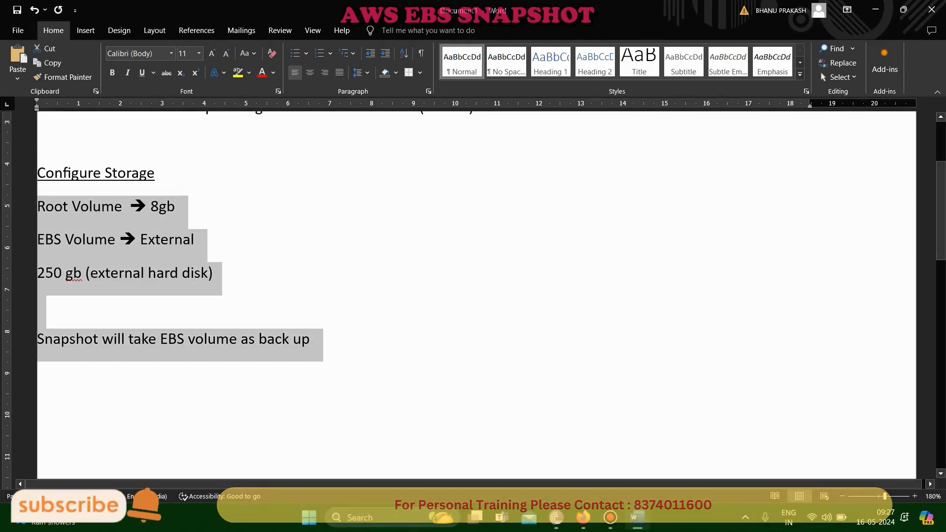
pyautogui.click(316, 339)
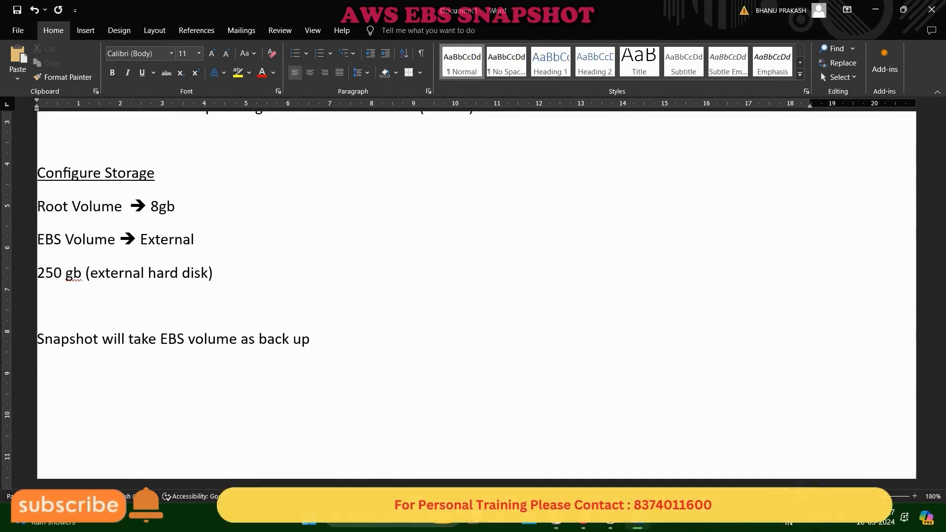
# - Add the line "Instance ==> AWS" below the Snapshot line, and replace "as" in the Snapshot line with an arrow
pyautogui.press('Return')
pyautogui.write('Instance ==')
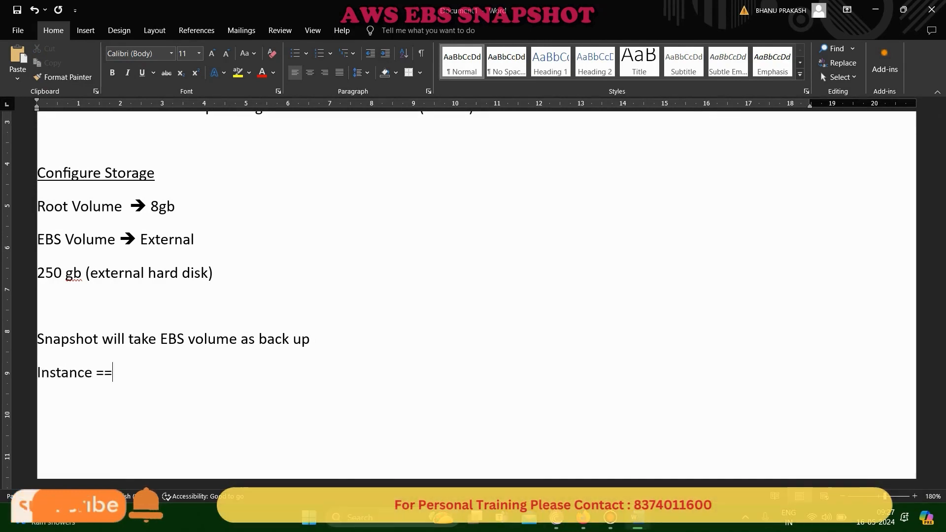
pyautogui.write('> AWS')
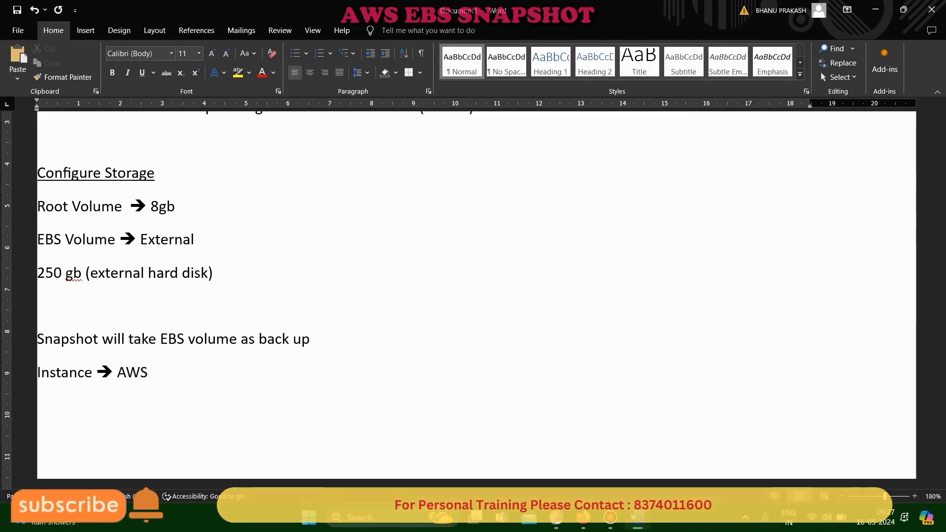
pyautogui.moveTo(156, 339); pyautogui.dragTo(237, 339)
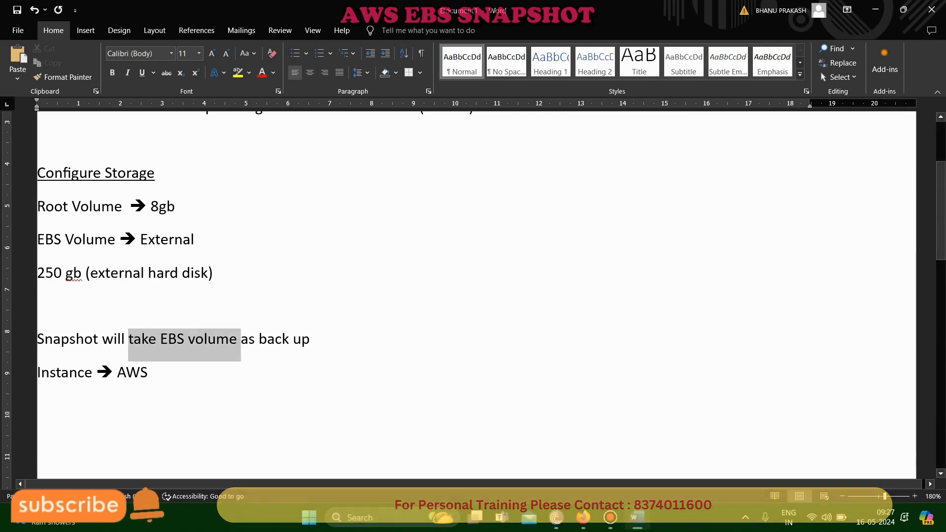
pyautogui.click(267, 339)
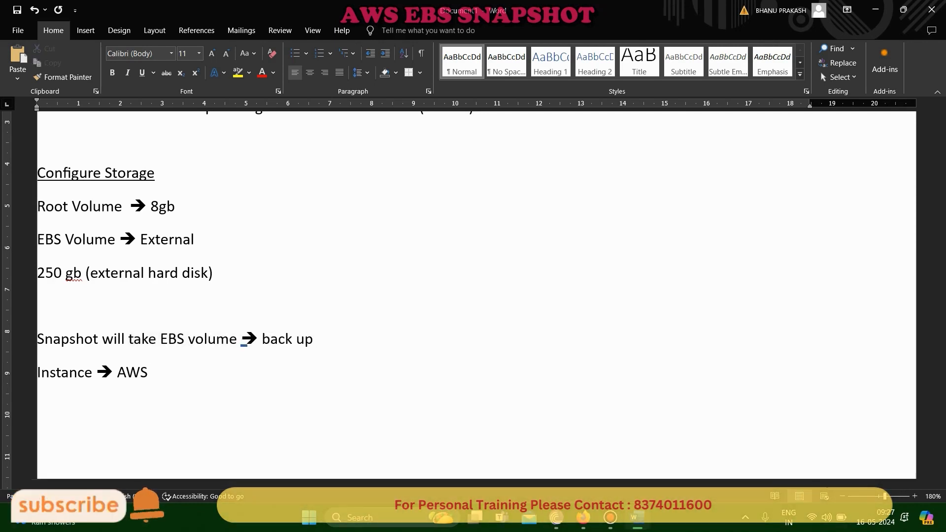
# - Switch to the browser and compare the snapshot entries of the 8 GiB and 5 GiB volumes, leaving the 5 GiB volume selected
pyautogui.click(583, 518)
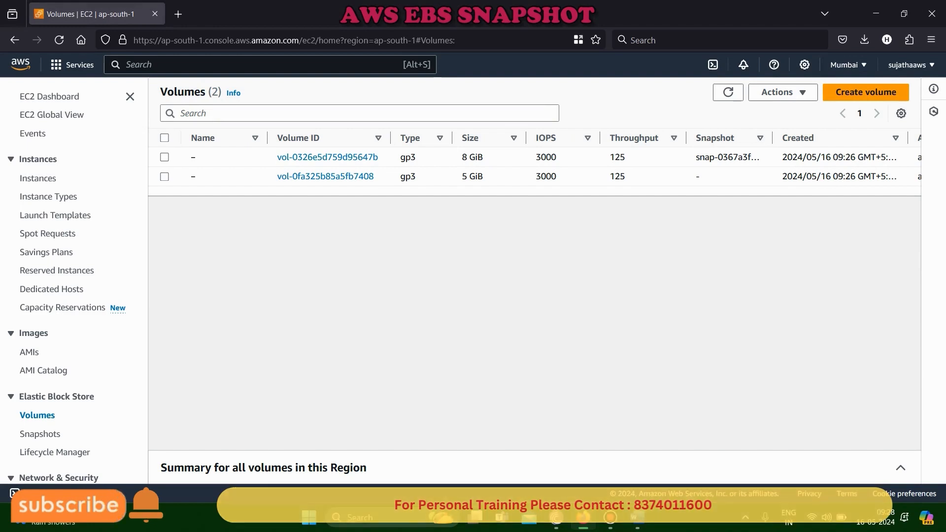
pyautogui.moveTo(305, 192); pyautogui.dragTo(406, 191)
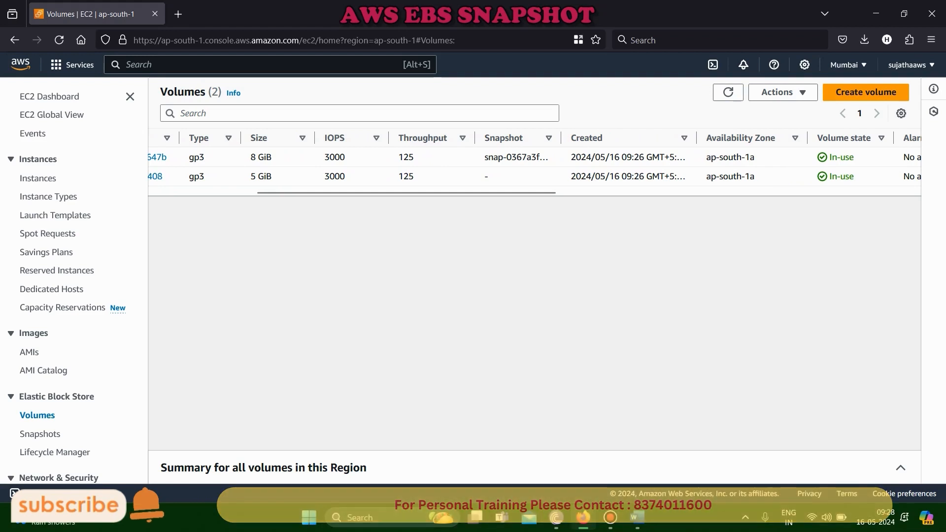
pyautogui.hscroll(-5, 535, 163)
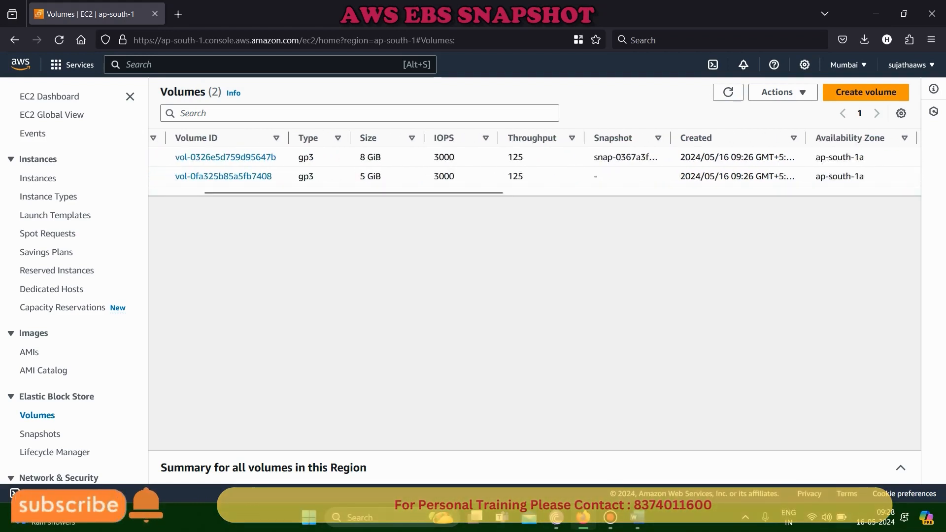
pyautogui.moveTo(595, 156); pyautogui.dragTo(650, 157)
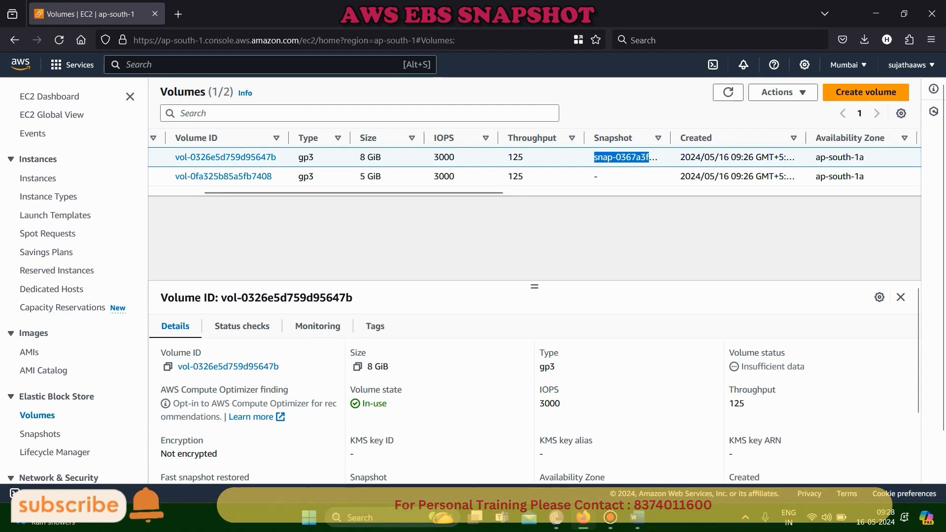
pyautogui.moveTo(594, 177); pyautogui.dragTo(599, 176)
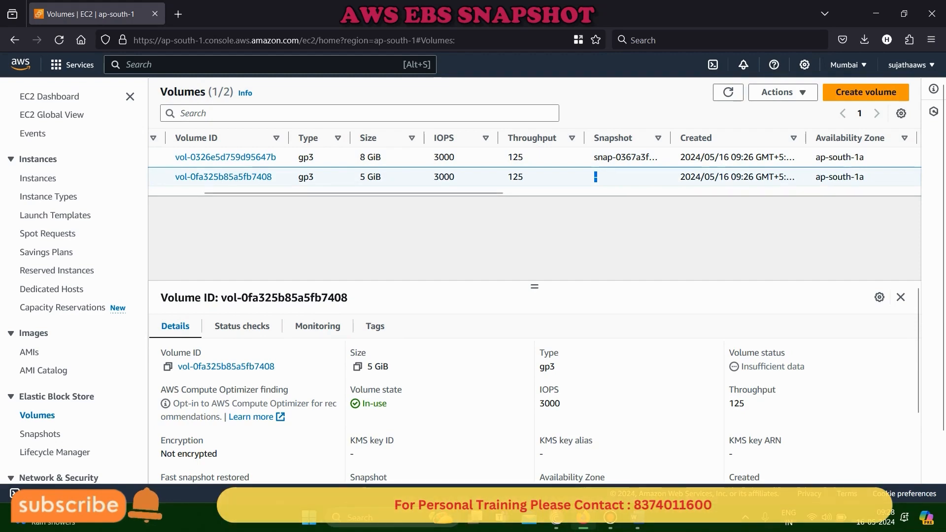
pyautogui.moveTo(315, 193); pyautogui.dragTo(266, 193)
# - Open the instances list, select the EBSBACKUP instance and view the actions available for it
pyautogui.click(38, 179)
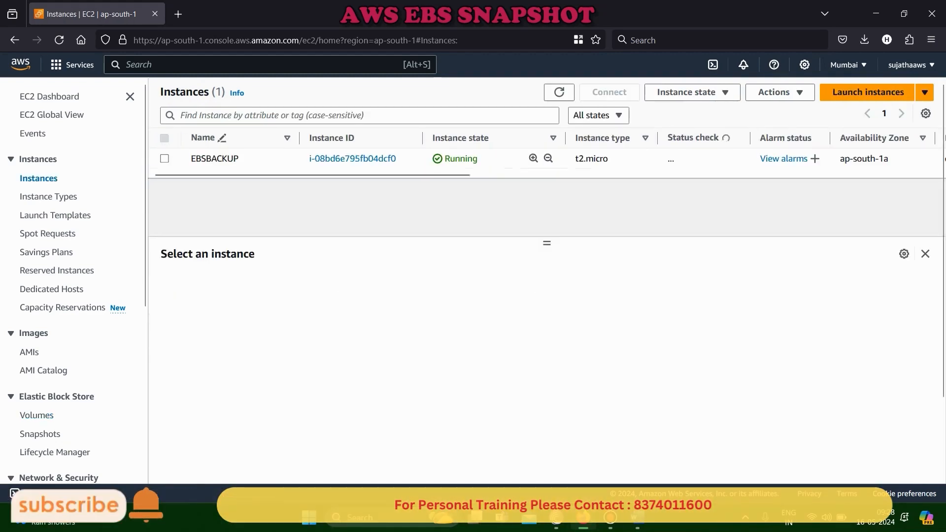
pyautogui.click(164, 159)
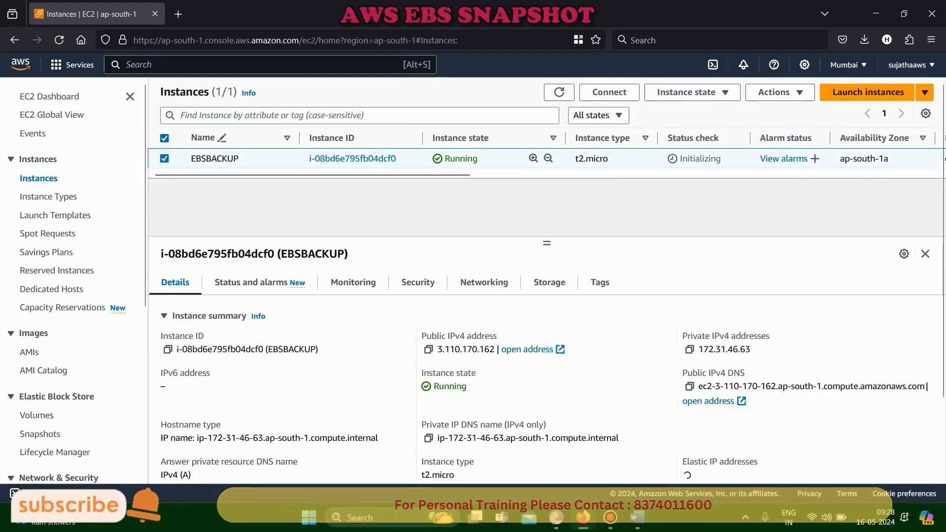
pyautogui.click(780, 92)
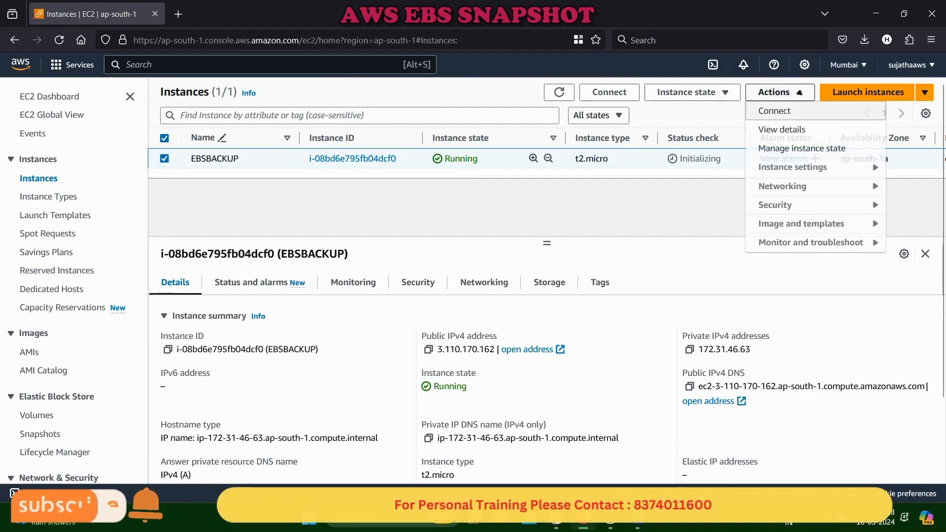
pyautogui.click(780, 92)
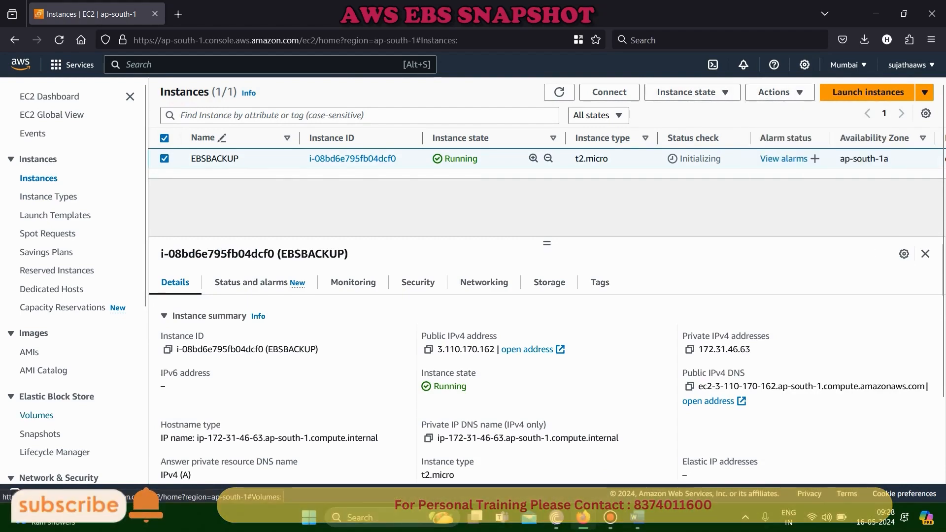
# - Return to the Elastic Block Store volumes and view the actions available for the 5 GiB volume
pyautogui.click(37, 415)
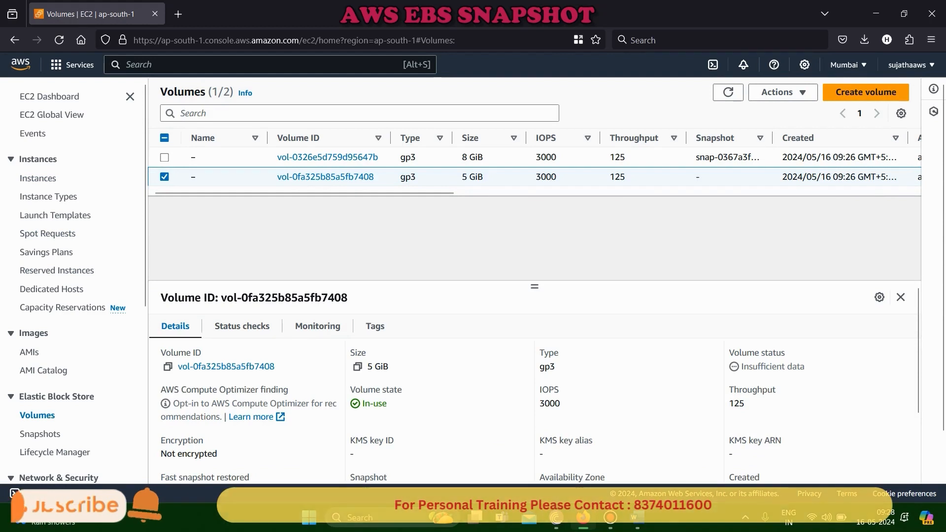
pyautogui.click(781, 92)
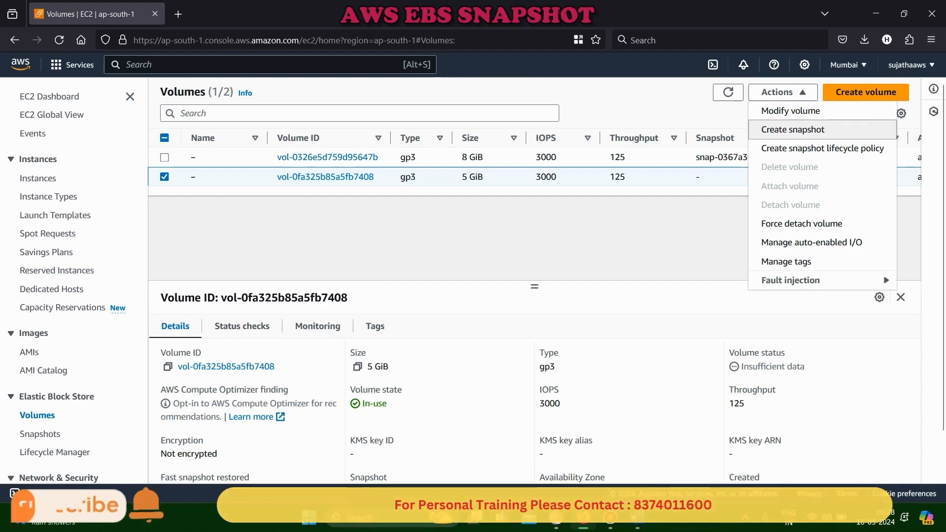
pyautogui.click(822, 148)
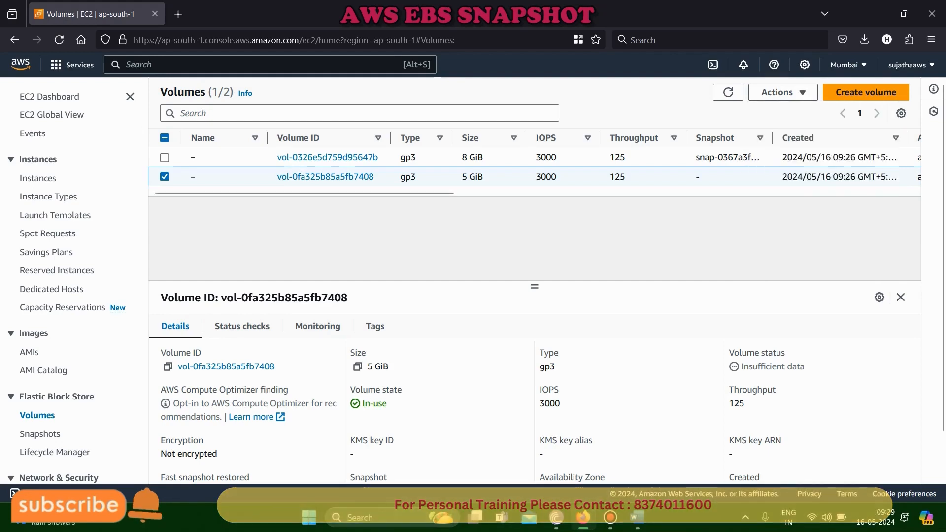
# - Open Paint and draw a tall rectangle with a slightly wider, flat rectangle directly beneath it
pyautogui.press('super')
pyautogui.write('paint')
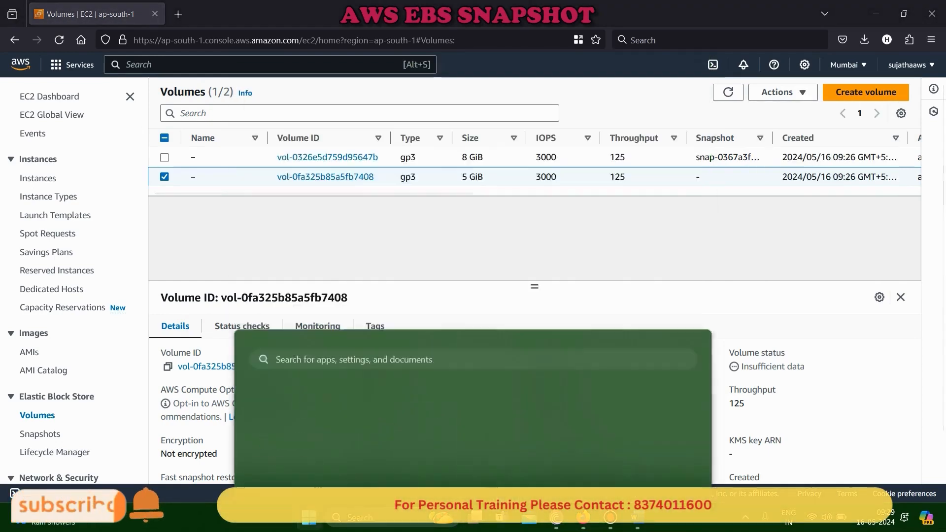
pyautogui.press('Return')
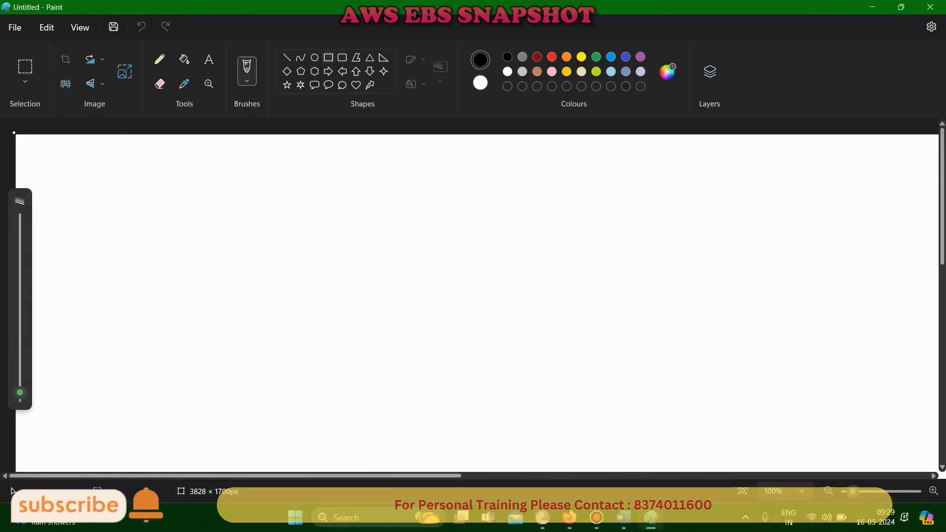
pyautogui.moveTo(258, 168); pyautogui.dragTo(406, 355)
pyautogui.click(14, 132)
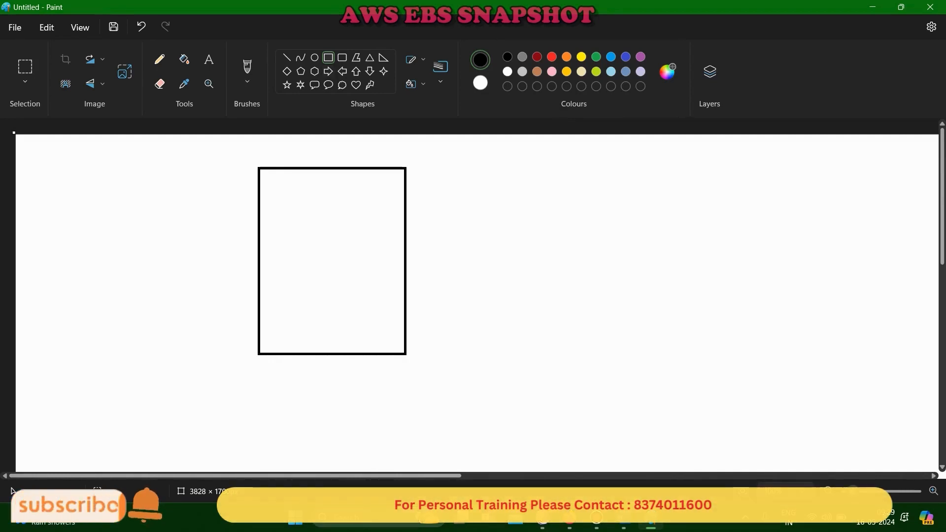
pyautogui.moveTo(239, 355); pyautogui.dragTo(423, 390)
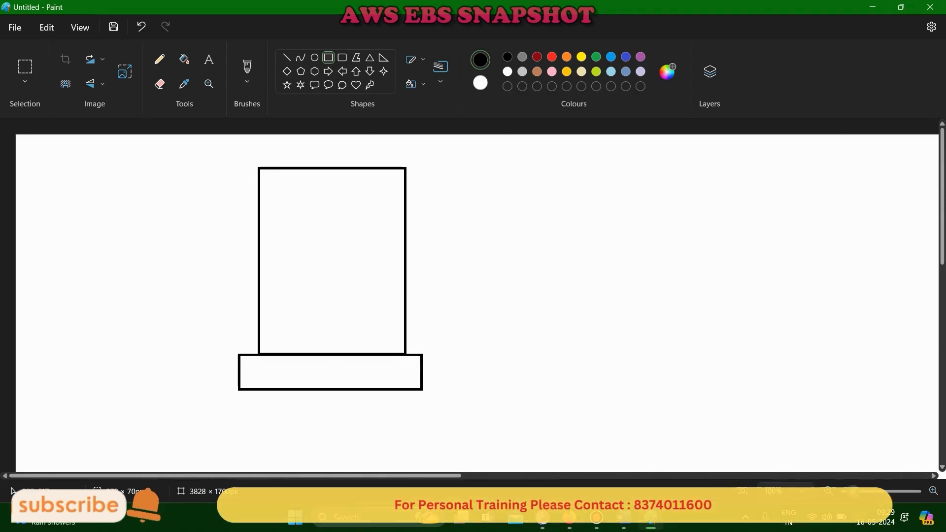
pyautogui.click(473, 345)
# - Label the flat lower rectangle with the text "EBS Volume" and center the text inside it
pyautogui.click(209, 60)
pyautogui.click(506, 304)
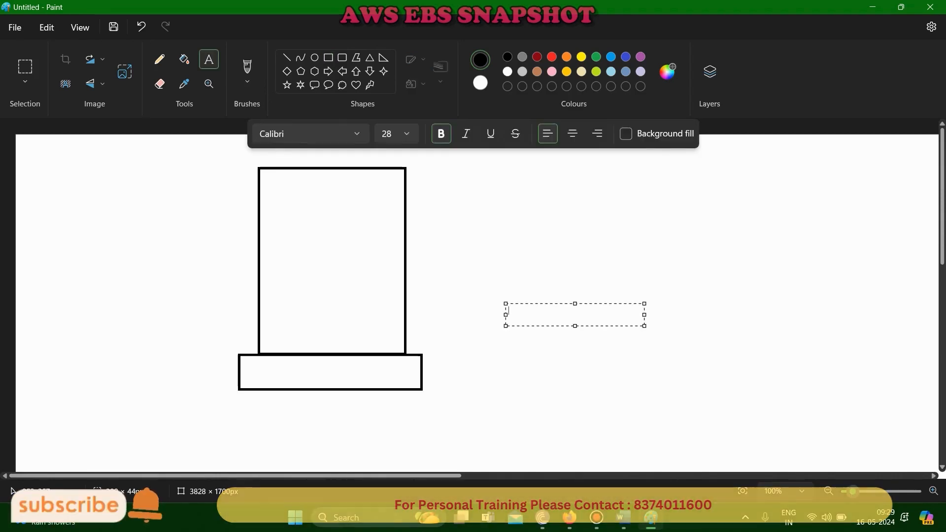
pyautogui.click(263, 368)
pyautogui.click(263, 365)
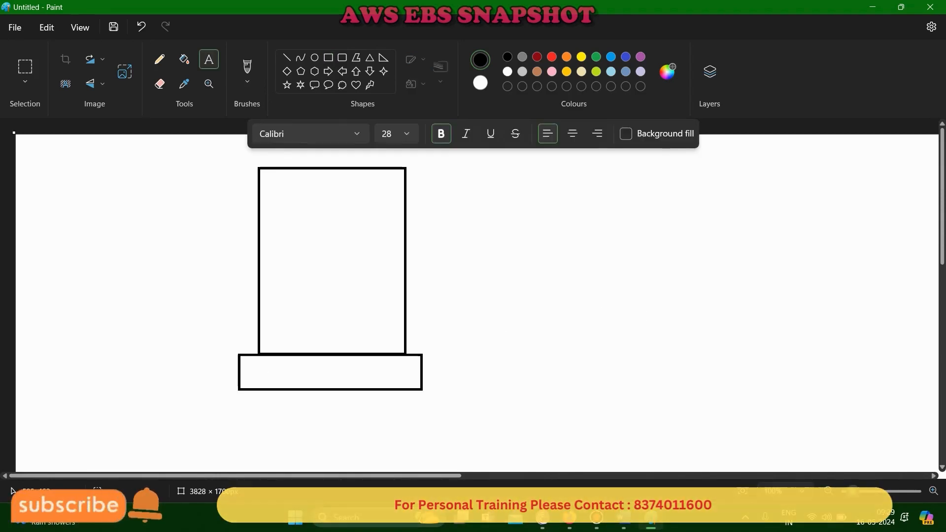
pyautogui.write('EBS Volume')
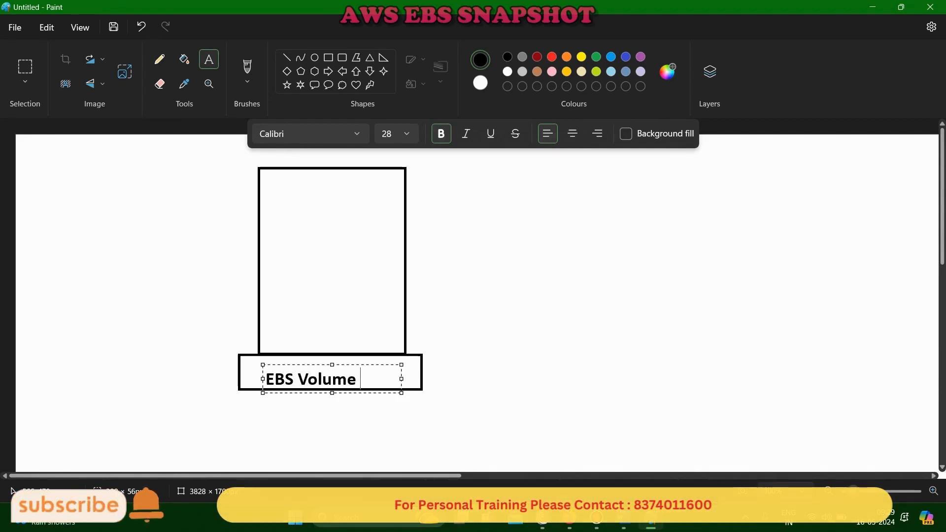
pyautogui.moveTo(295, 366); pyautogui.dragTo(309, 359)
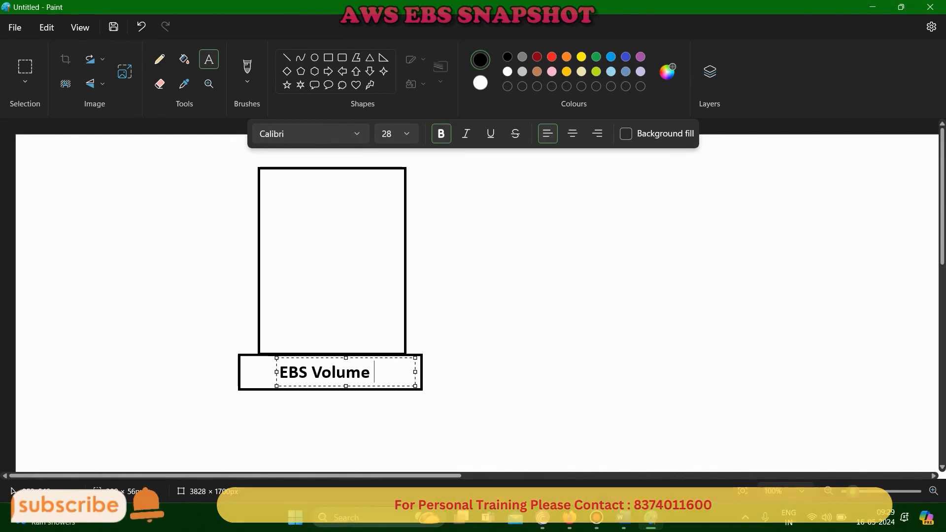
pyautogui.click(485, 404)
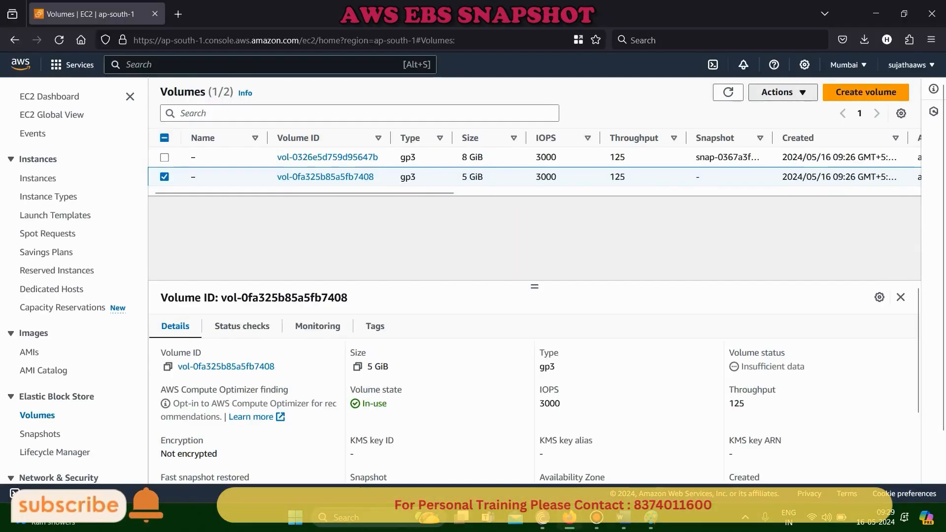
# - Create a snapshot of the 5 GiB volume with the description "ebsbackup"
pyautogui.click(783, 92)
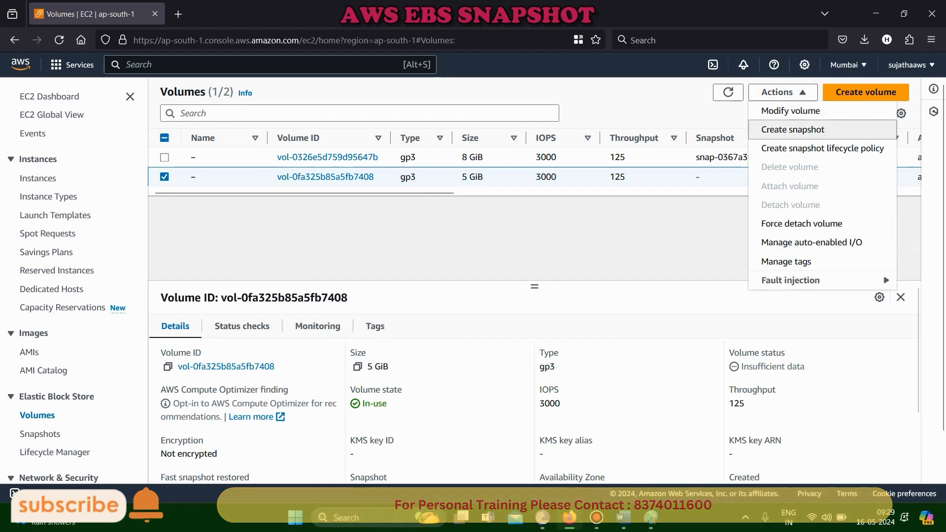
pyautogui.click(793, 129)
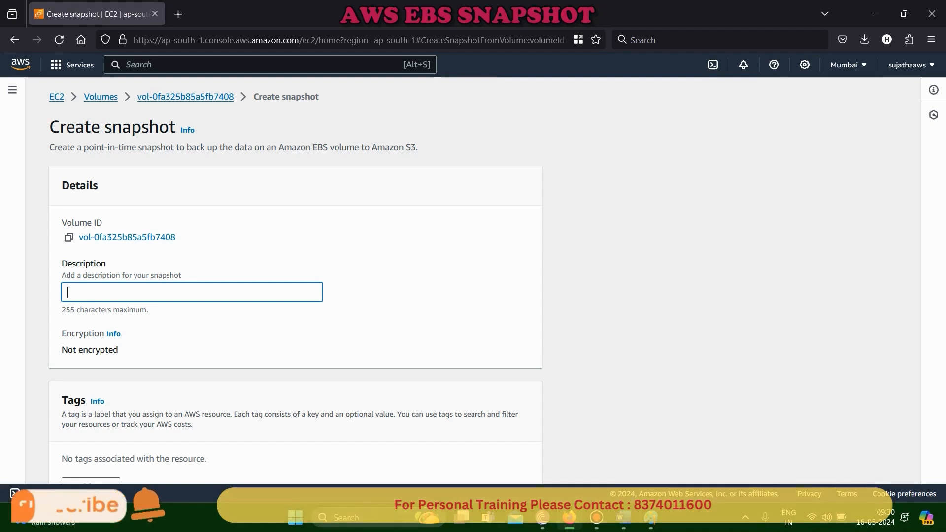
pyautogui.write('ebs')
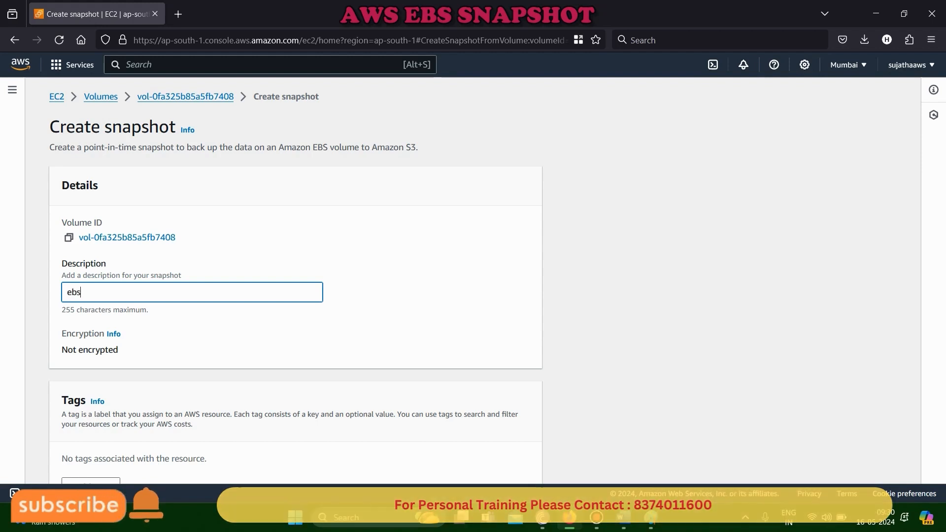
pyautogui.write('backup')
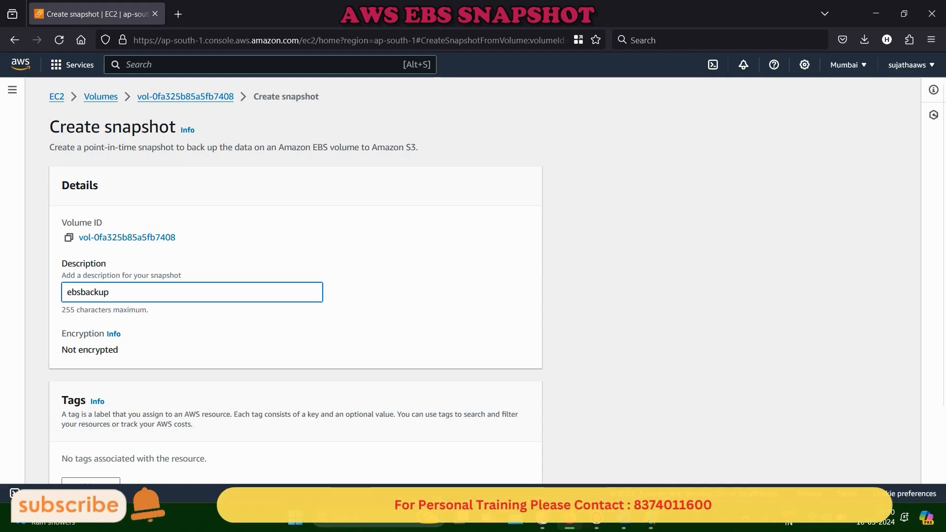
pyautogui.scroll(-2, 295, 263)
pyautogui.click(495, 462)
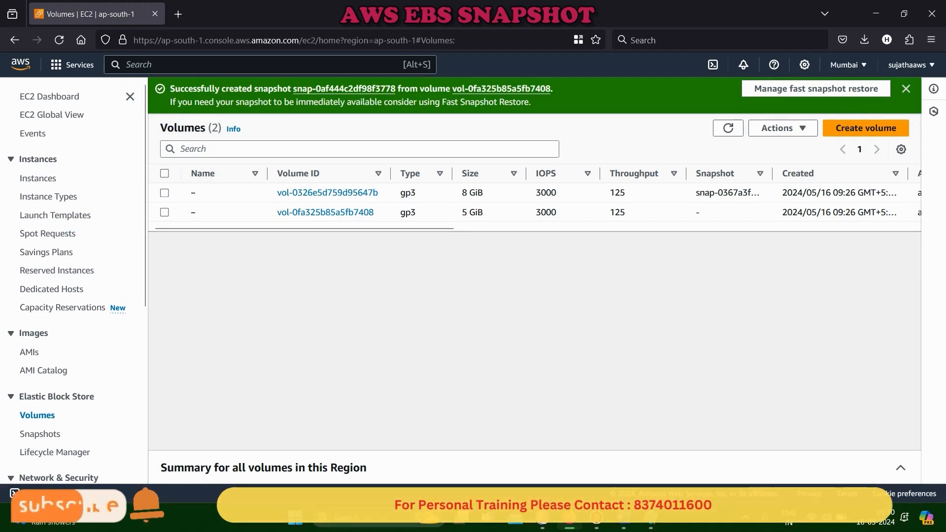
# - Read the snapshot creation message, open the Elastic Block Store snapshots list and select the ebsbackup snapshot to view its details
pyautogui.moveTo(170, 89); pyautogui.dragTo(553, 89)
pyautogui.click(562, 90)
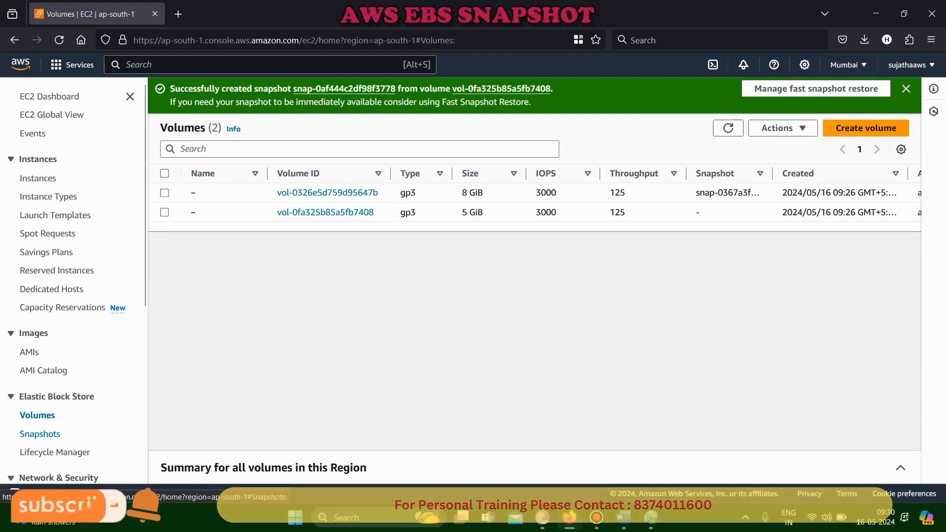
pyautogui.click(40, 434)
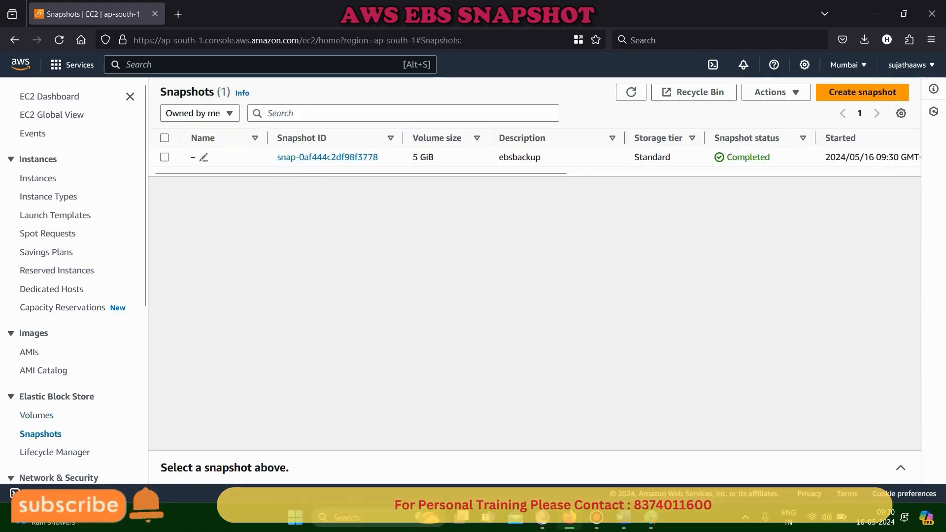
pyautogui.moveTo(412, 157); pyautogui.dragTo(670, 156)
pyautogui.click(728, 157)
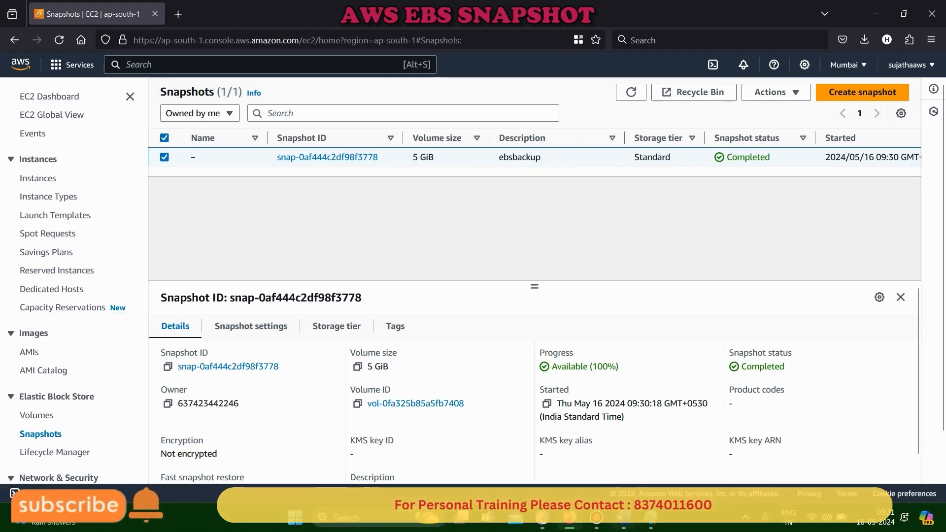
# - Switch to Word, add the line "Mumbai Region ➔ Singapore" below the existing notes, and go to the Paint diagram
pyautogui.hotkey('alt', 'Tab')
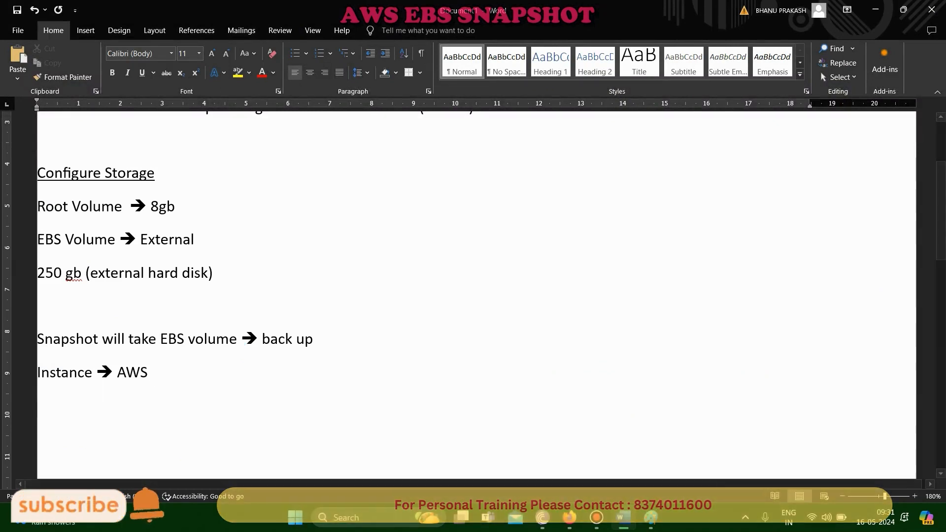
pyautogui.write('Mum')
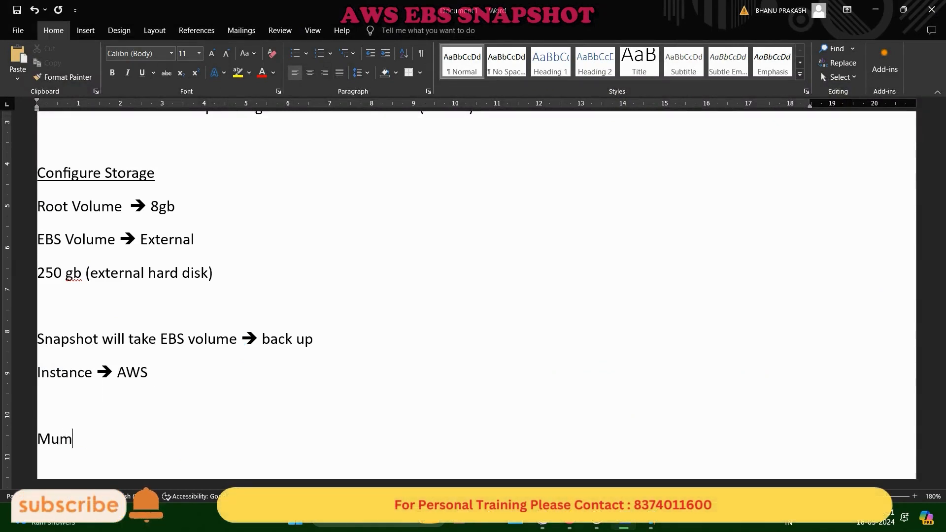
pyautogui.write('bai ==')
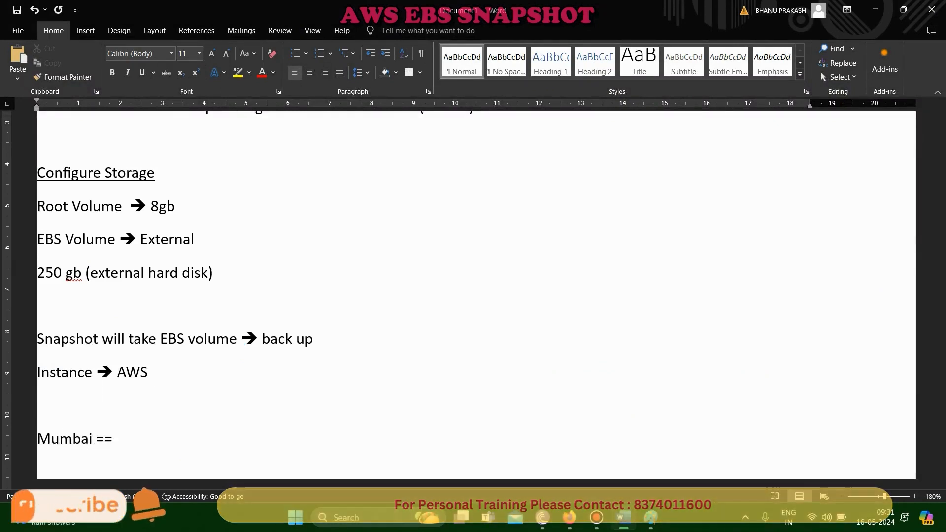
pyautogui.press('BackSpace')
pyautogui.press('BackSpace')
pyautogui.write('Reg')
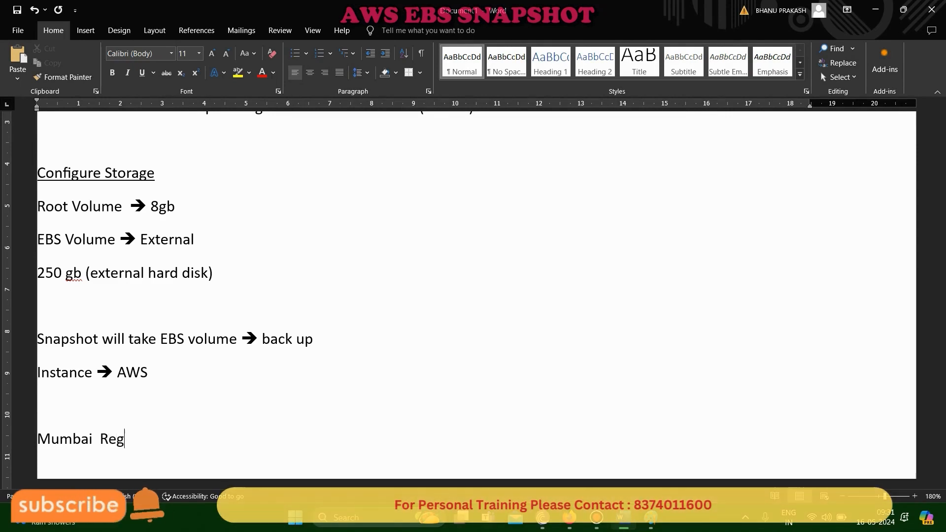
pyautogui.write('ion ==>')
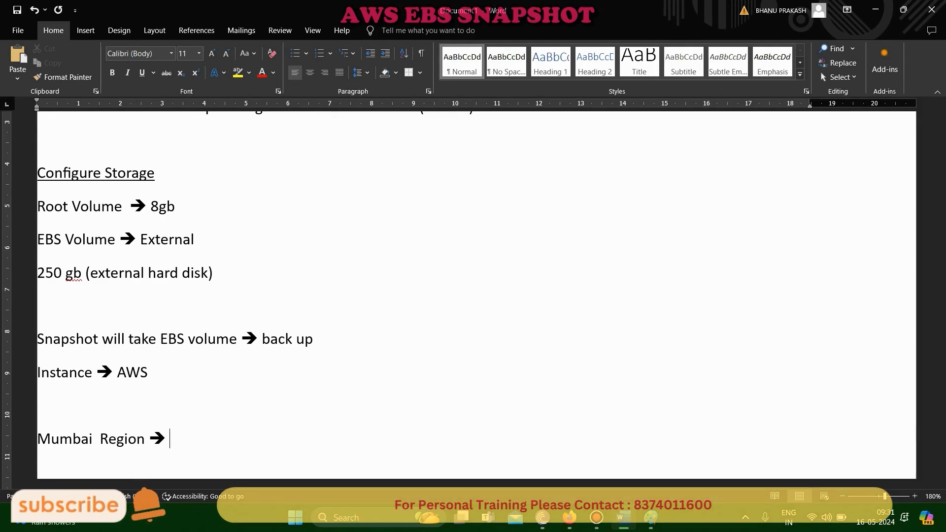
pyautogui.write('Sing')
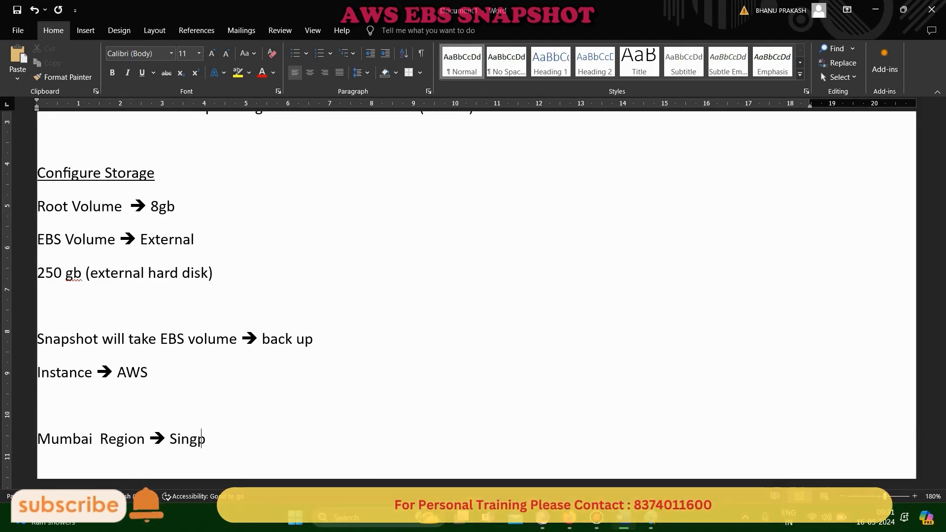
pyautogui.write('p')
pyautogui.press('BackSpace')
pyautogui.write('apore')
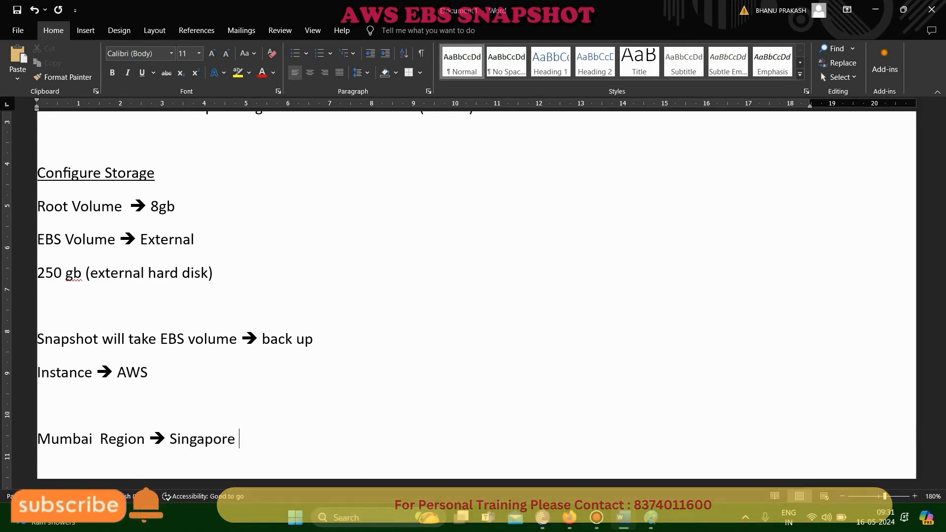
pyautogui.scroll(-3, 473, 296)
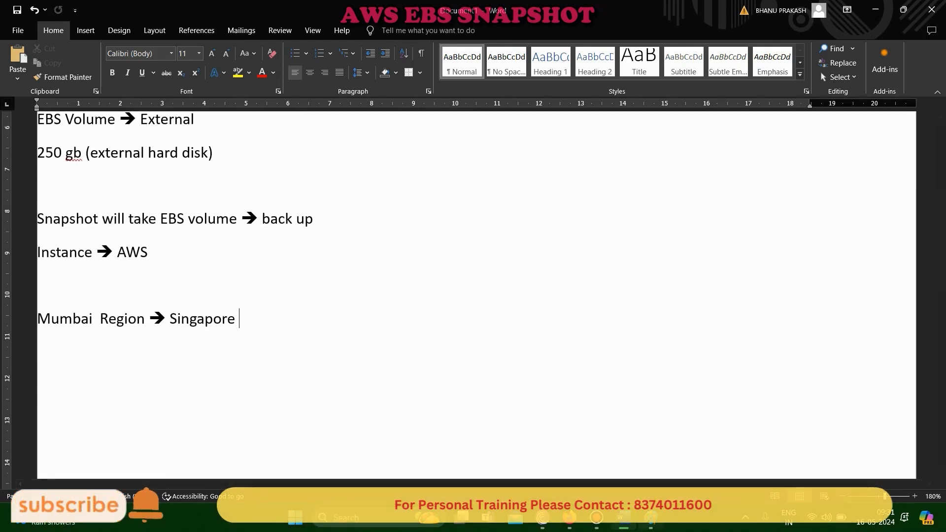
pyautogui.hotkey('alt', 'Tab')
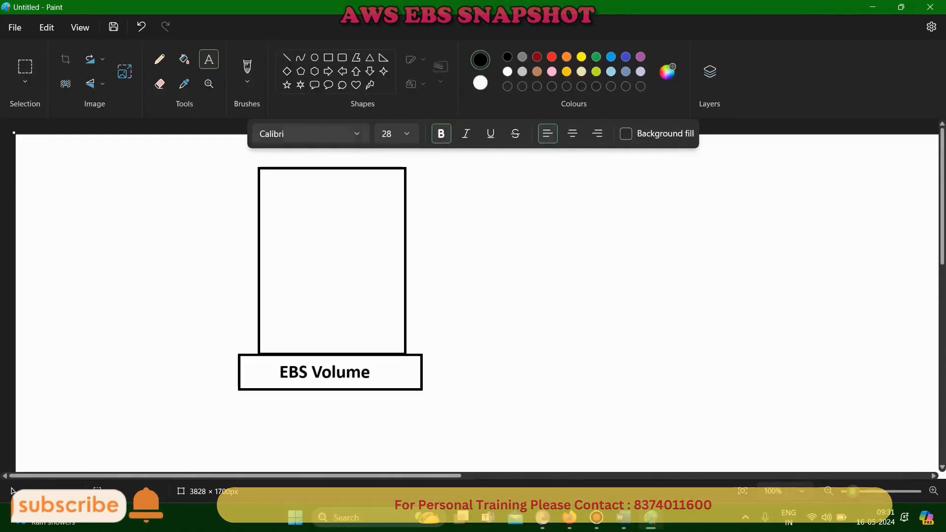
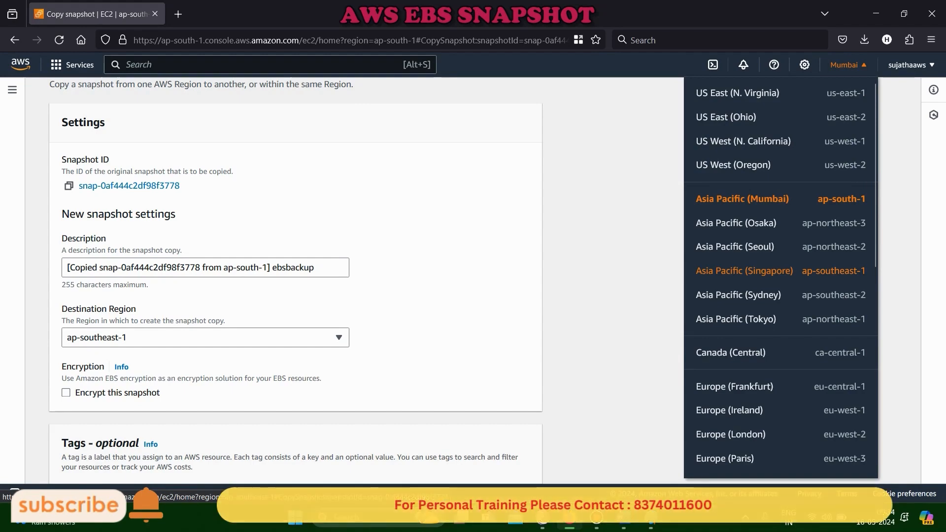
# - Close the region list and submit the unencrypted copy of the ebsbackup snapshot to the destination region ap-southeast-1
pyautogui.click(611, 266)
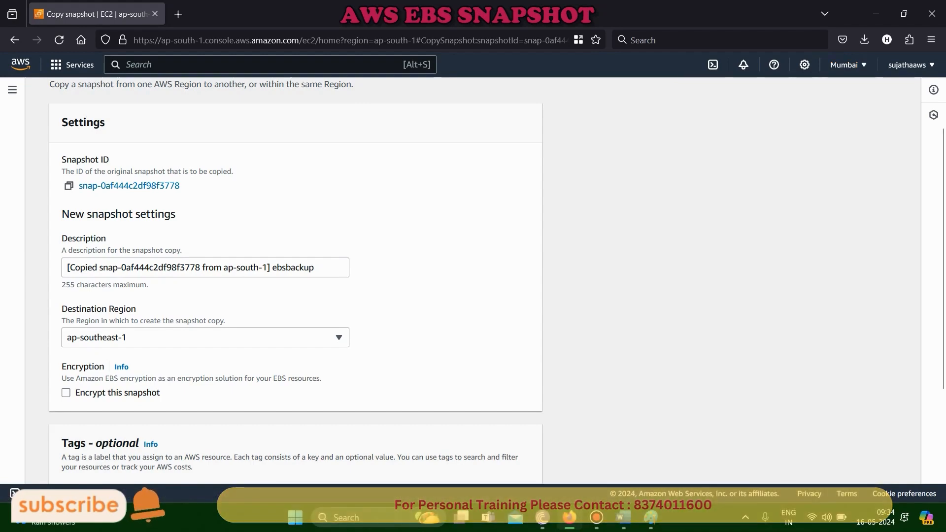
pyautogui.scroll(-3, 611, 266)
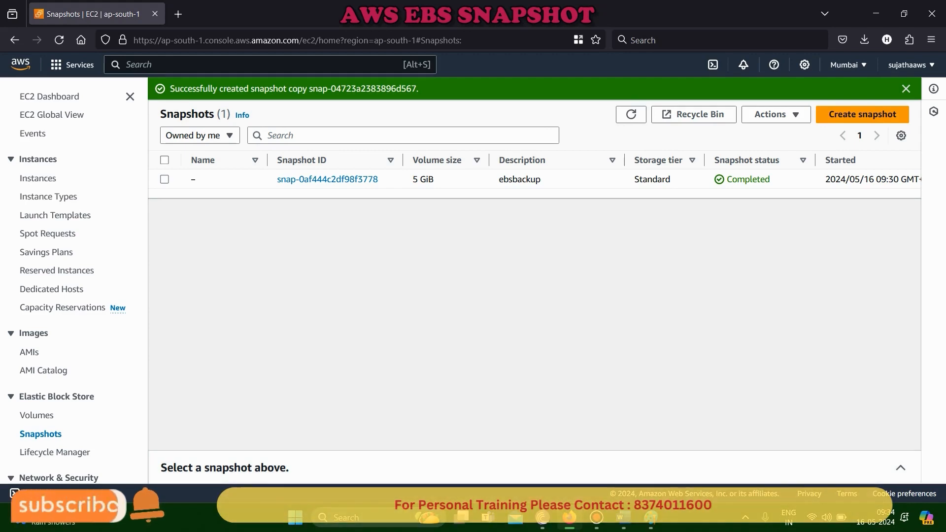
# - Open the AWS console home in a new browser tab and change its region to Asia Pacific (Singapore)
pyautogui.rightClick(21, 64)
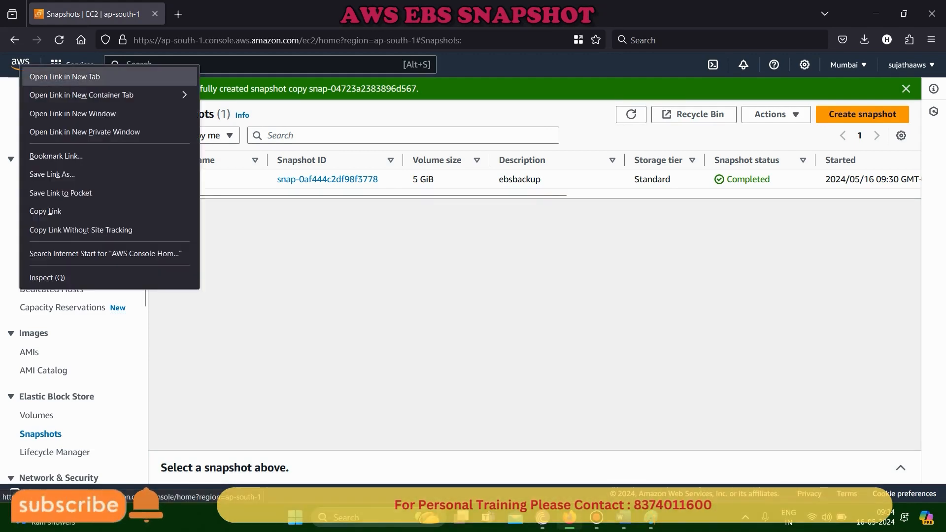
pyautogui.click(64, 76)
pyautogui.click(231, 13)
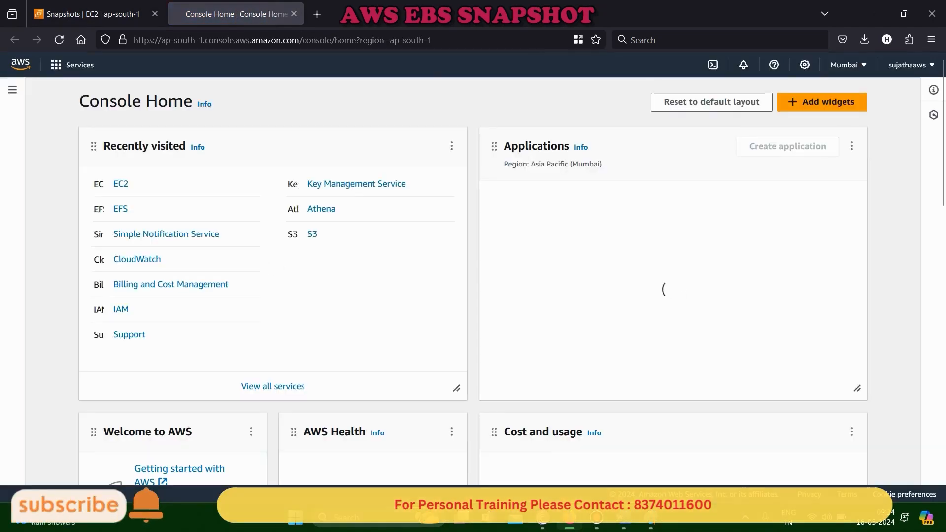
pyautogui.click(848, 65)
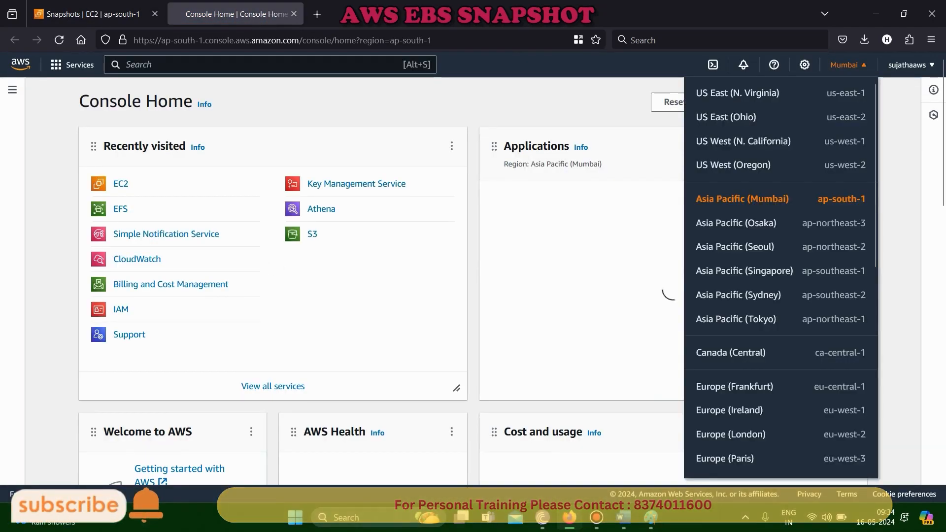
pyautogui.click(744, 271)
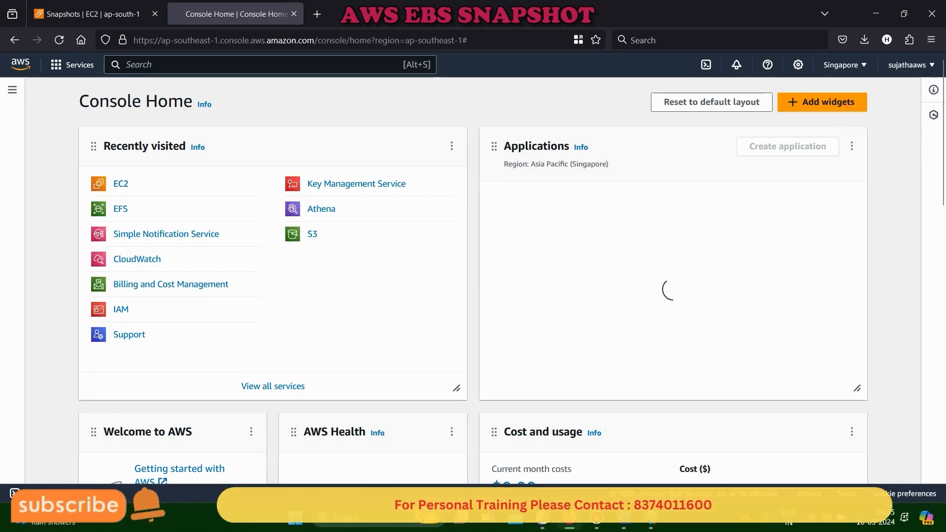
# - Open the EC2 snapshots list in the Singapore region, select the copied 5 GiB snapshot, and compare it with the Paint diagram
pyautogui.click(121, 184)
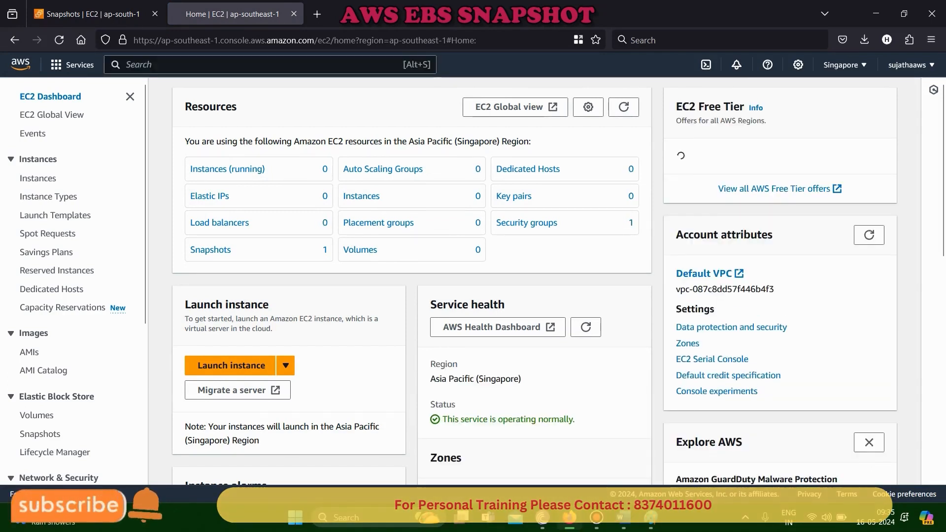
pyautogui.scroll(-2, 74, 281)
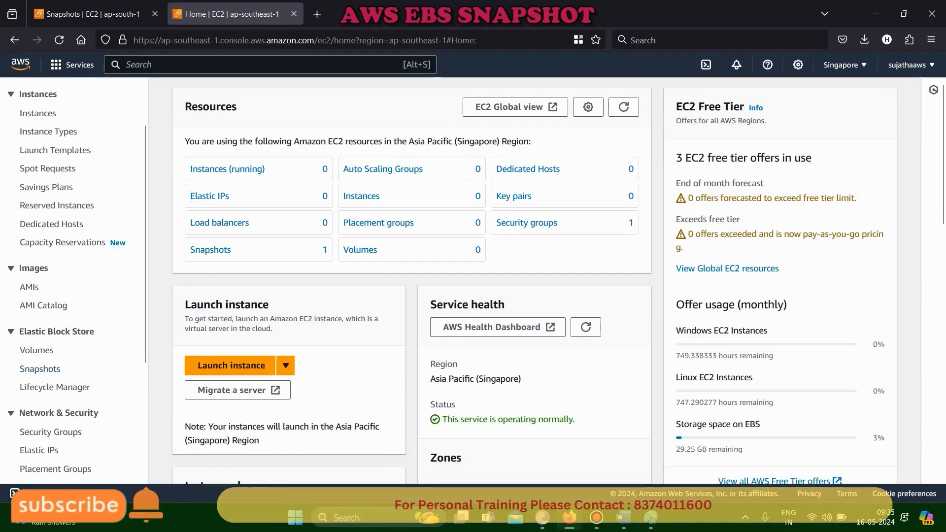
pyautogui.click(40, 369)
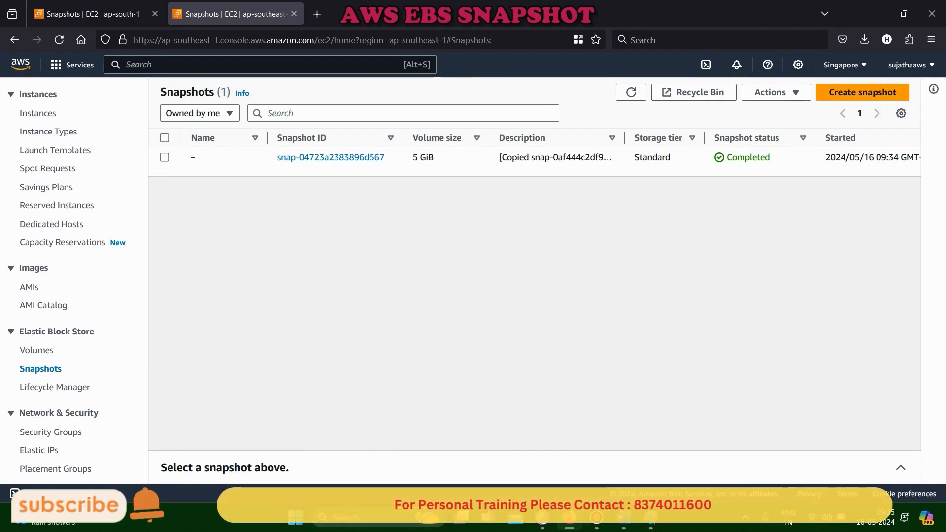
pyautogui.click(165, 157)
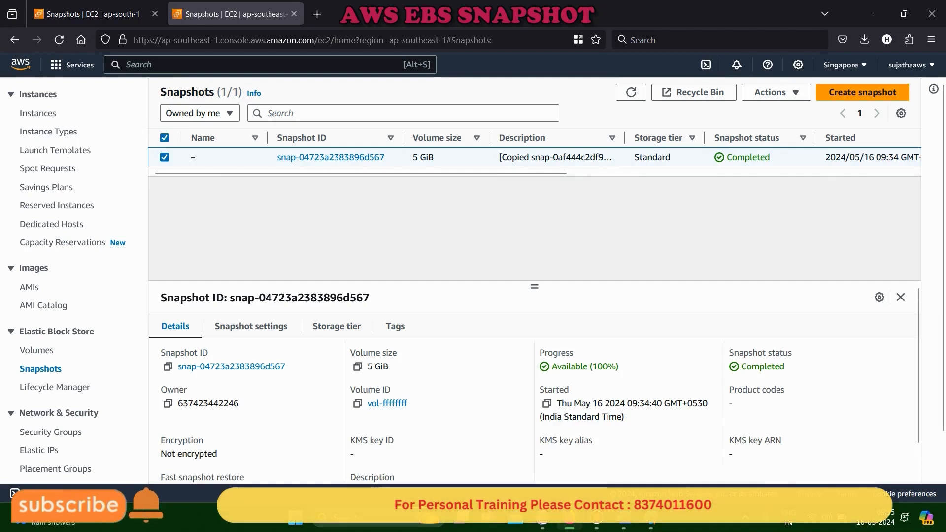
pyautogui.click(651, 517)
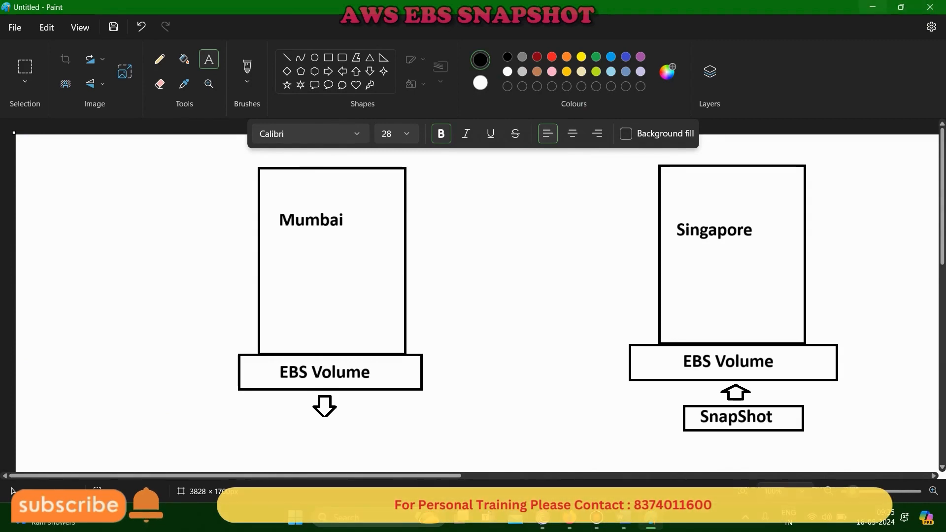
pyautogui.hotkey('alt', 'Tab')
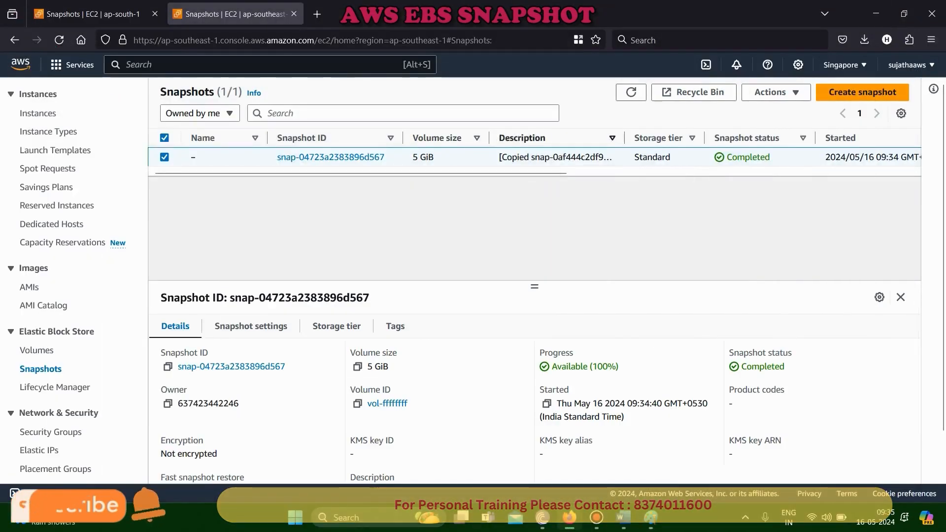
# - Create an unencrypted 5 GiB volume from the copied snapshot in Availability Zone ap-southeast-1a with 3000 IOPS and 125 MiB/s throughput
pyautogui.click(773, 92)
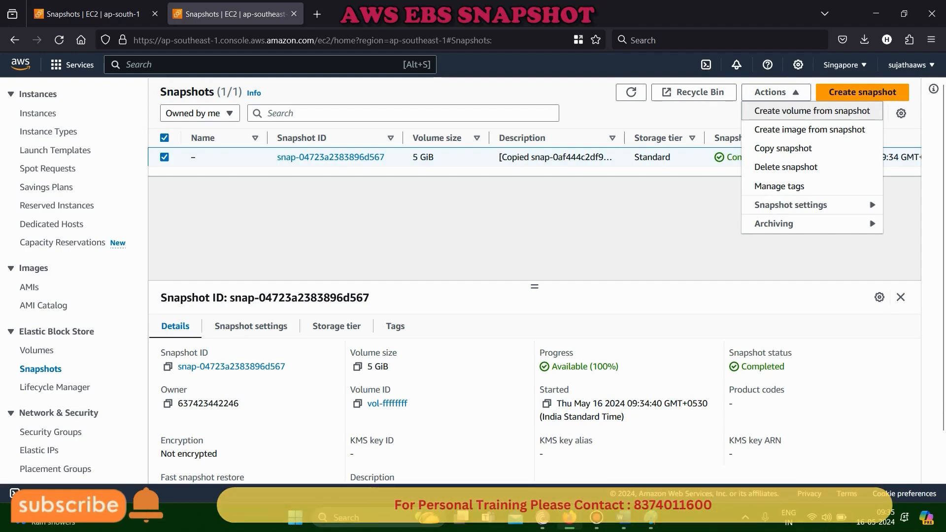
pyautogui.click(812, 110)
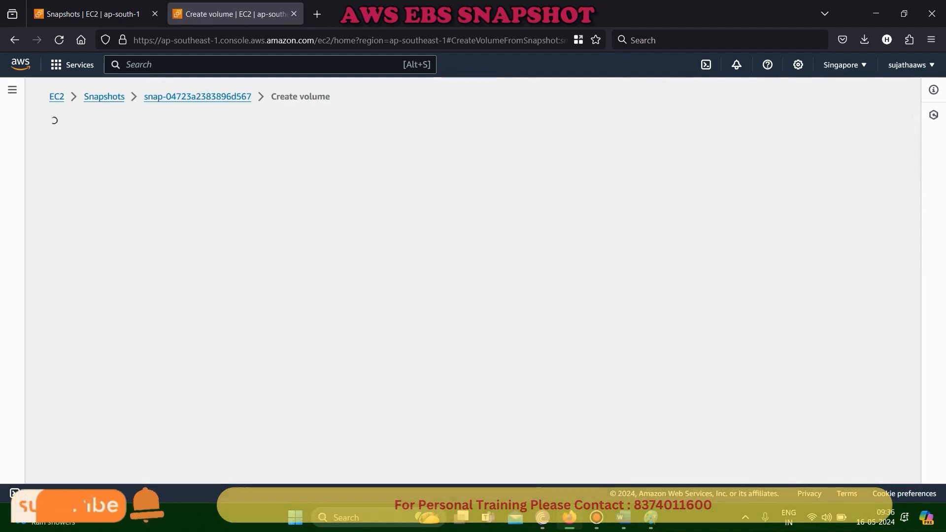
pyautogui.scroll(-10, 295, 281)
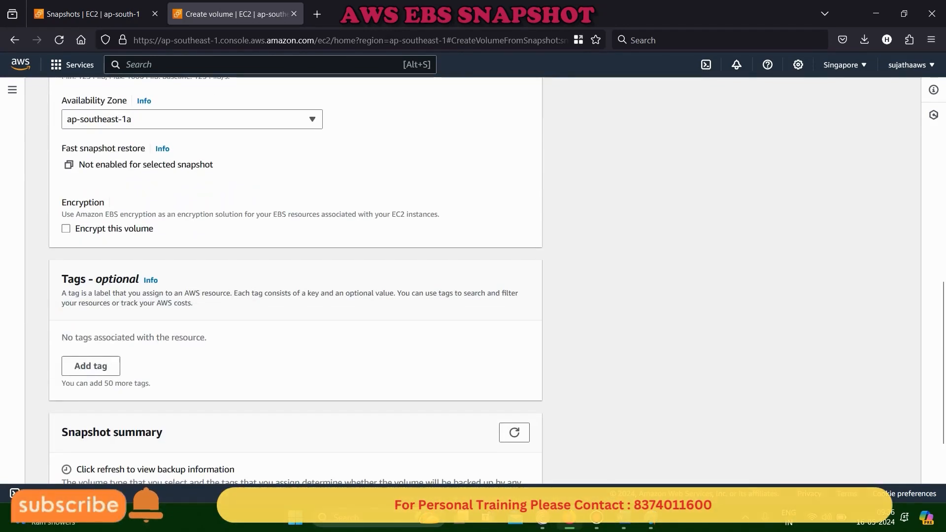
pyautogui.moveTo(66, 203); pyautogui.dragTo(105, 203)
pyautogui.click(106, 203)
pyautogui.click(105, 203)
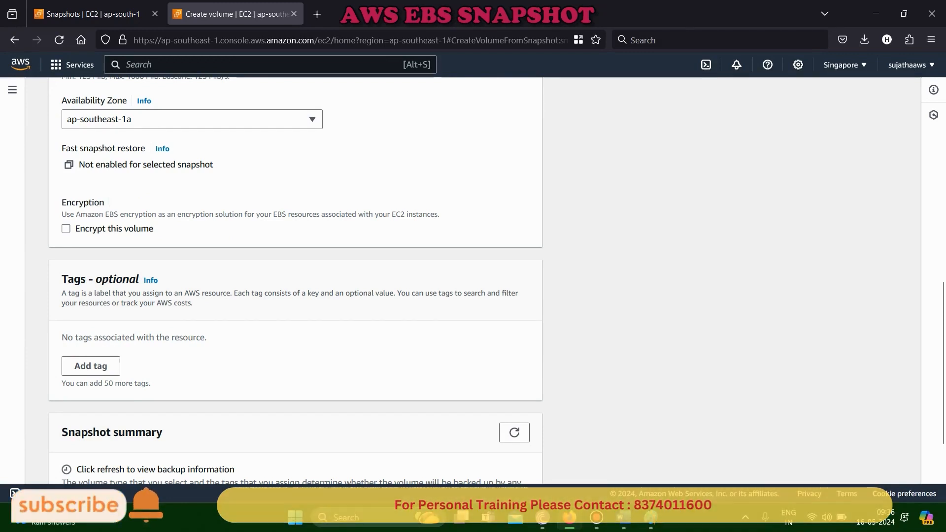
pyautogui.scroll(-2, 296, 281)
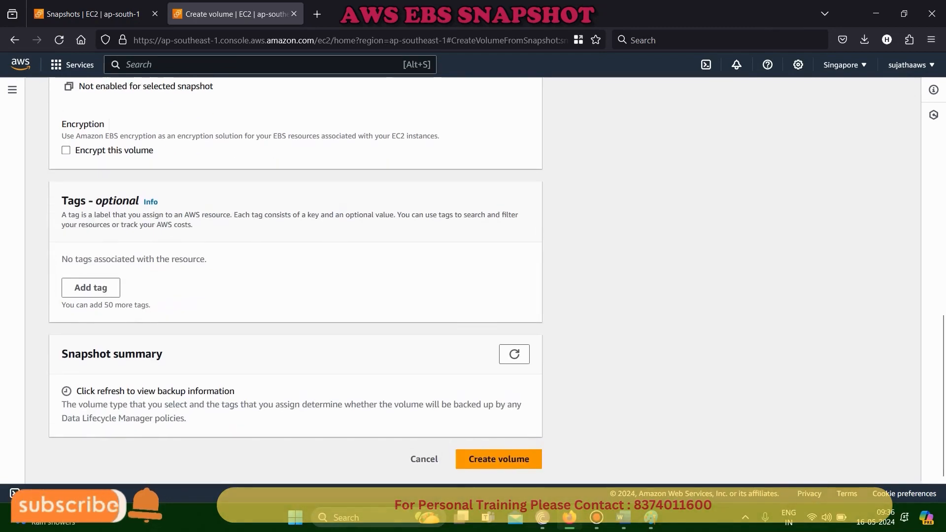
pyautogui.scroll(5, 296, 276)
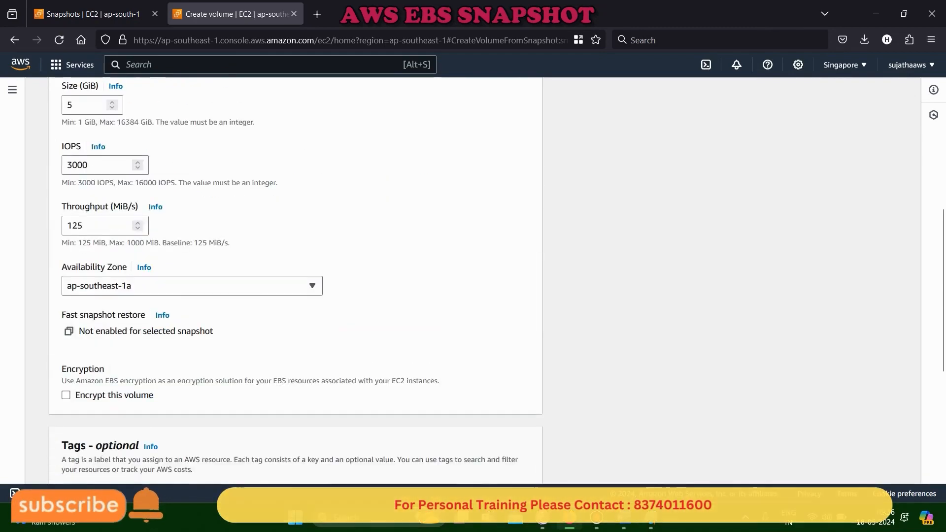
pyautogui.scroll(-5, 296, 276)
pyautogui.click(498, 462)
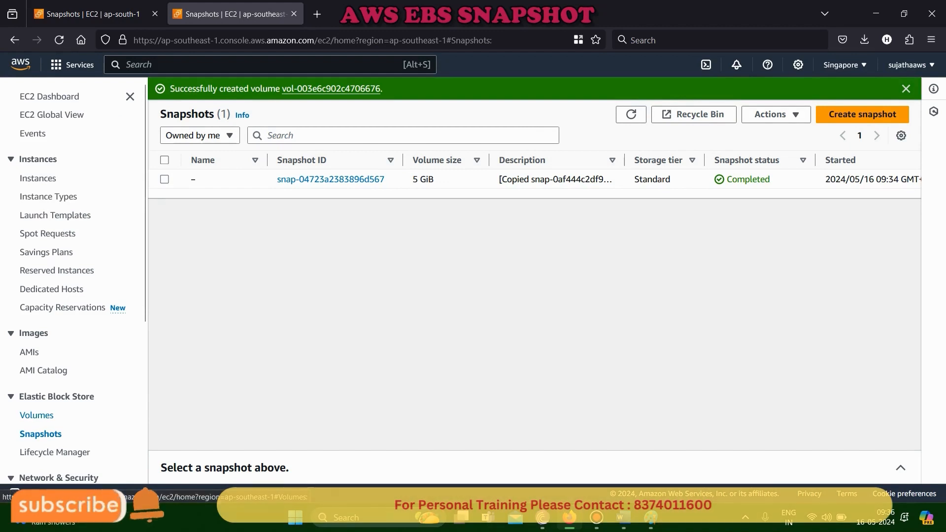
# - Open the Singapore volumes list and select the new 5 GiB volume to view its details
pyautogui.click(36, 416)
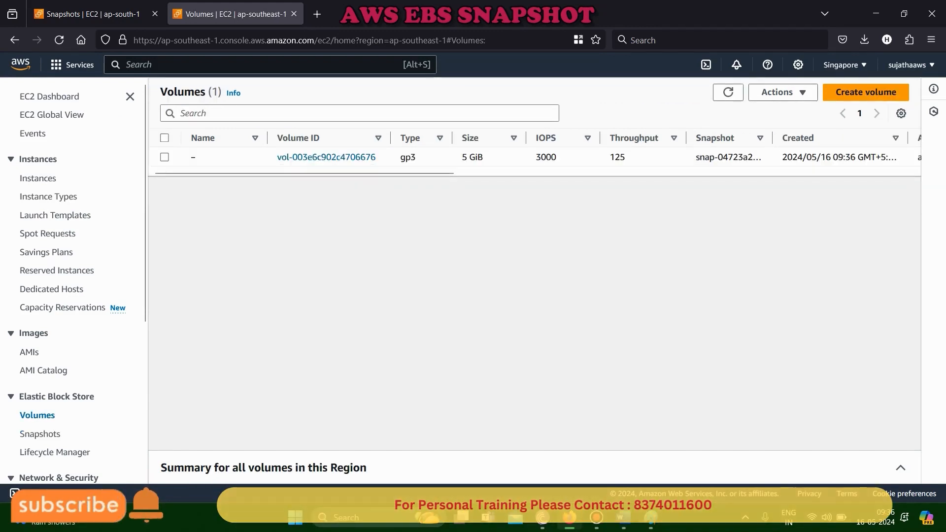
pyautogui.moveTo(274, 157); pyautogui.dragTo(855, 158)
pyautogui.click(856, 158)
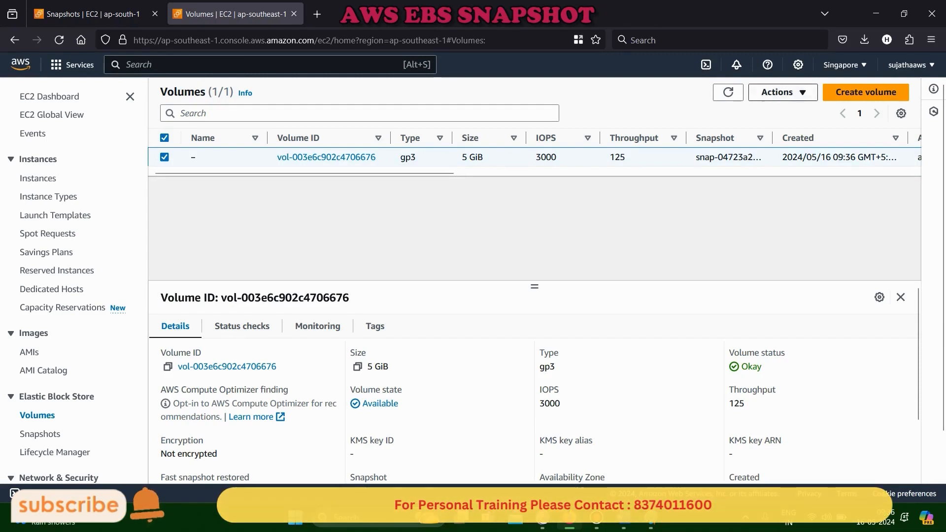
# - Open the attach form for the volume, examine the available instance and device name choices, and return to the volumes list without attaching
pyautogui.click(783, 93)
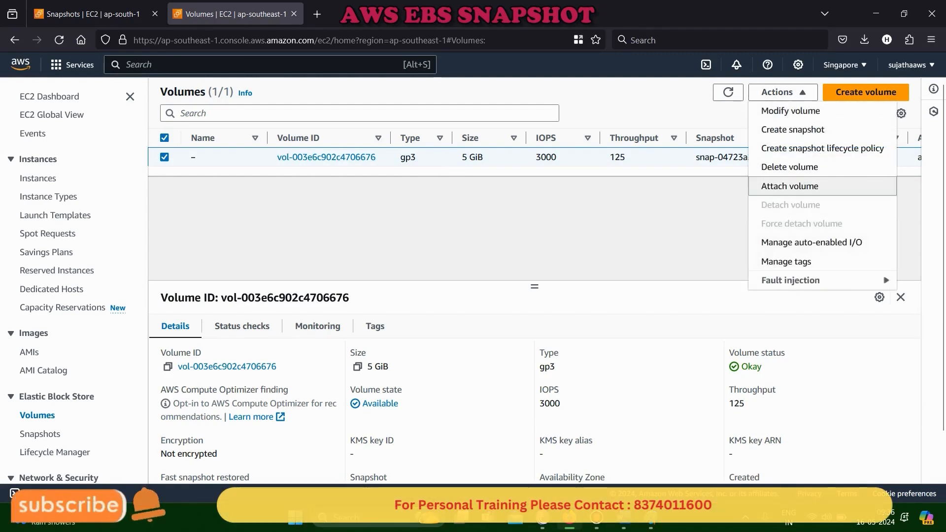
pyautogui.click(790, 186)
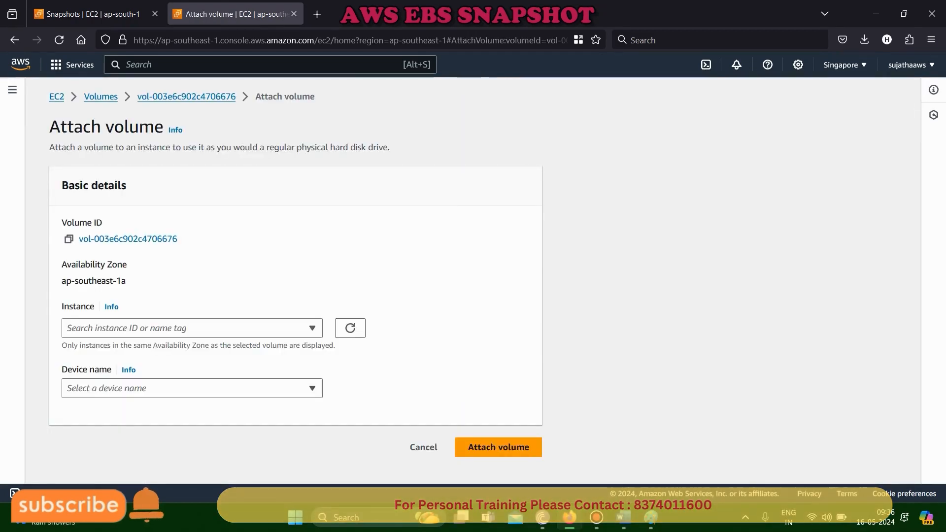
pyautogui.click(192, 329)
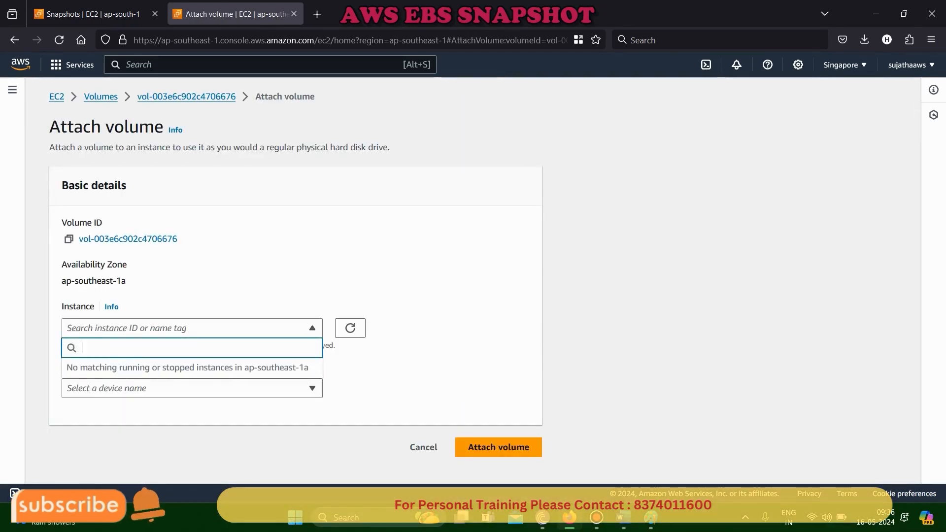
pyautogui.press('Escape')
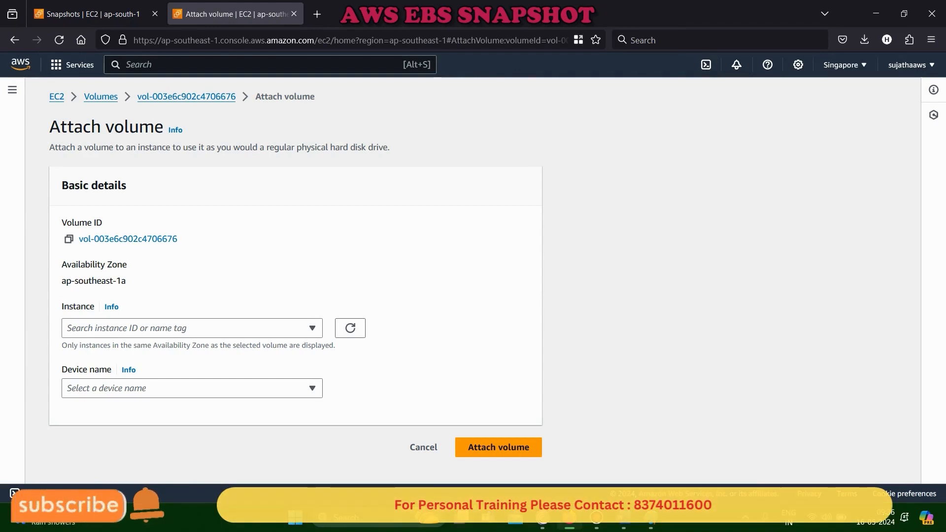
pyautogui.click(192, 329)
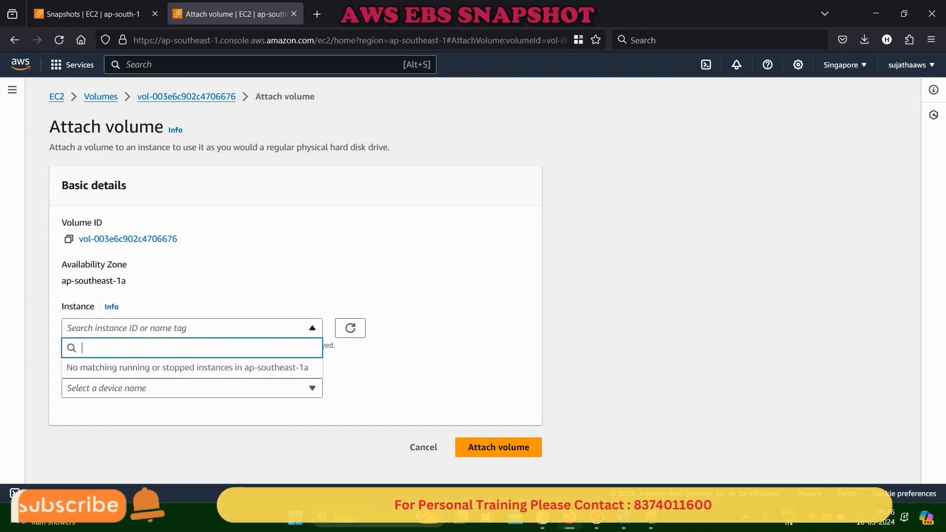
pyautogui.press('Escape')
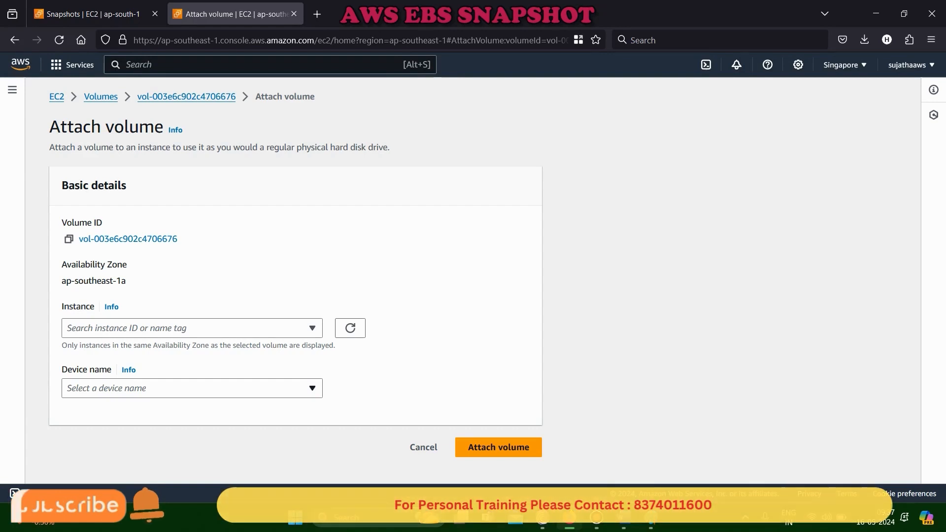
pyautogui.click(296, 388)
pyautogui.click(385, 386)
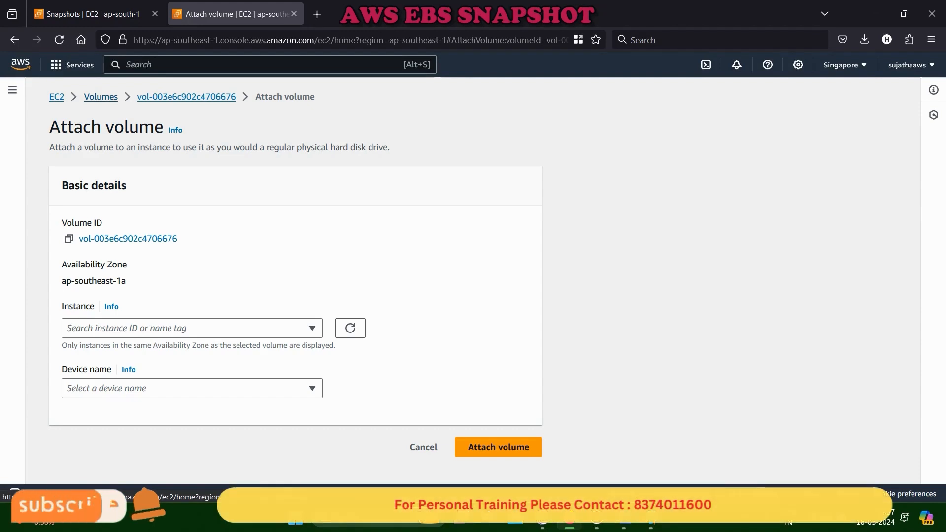
pyautogui.click(101, 96)
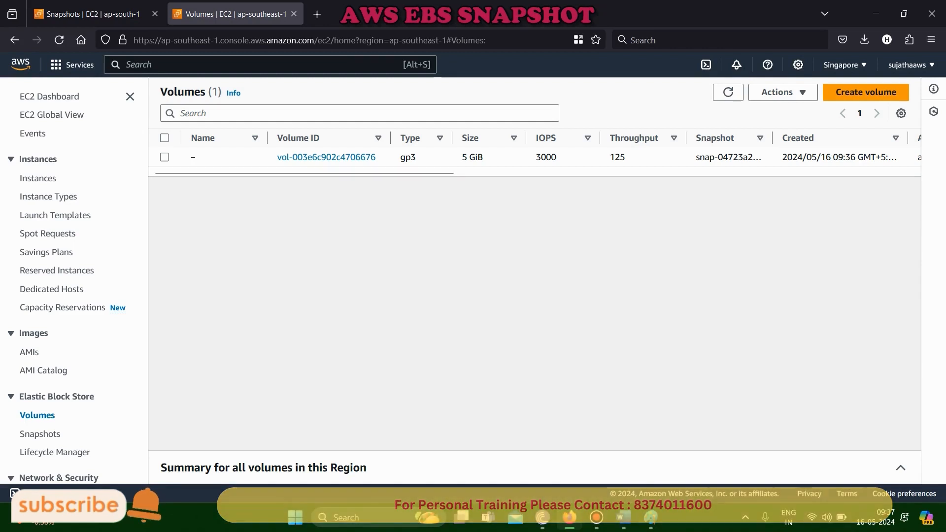
# - Delete the 5 GiB volume in the Singapore region, confirming with "delete"
pyautogui.click(165, 157)
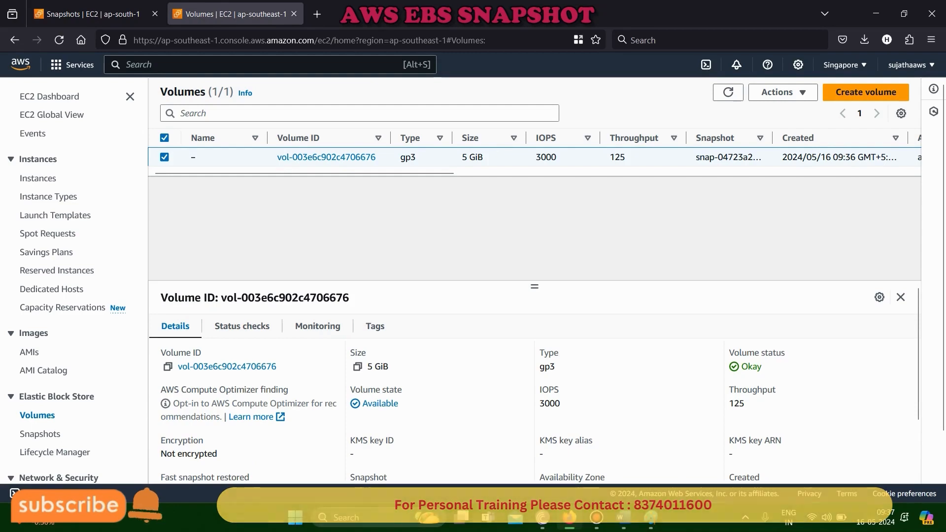
pyautogui.click(783, 92)
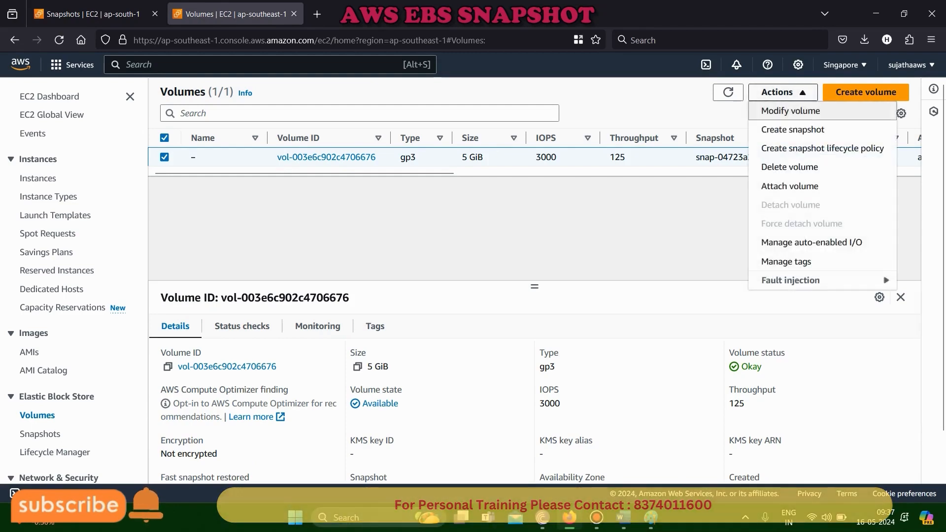
pyautogui.click(789, 167)
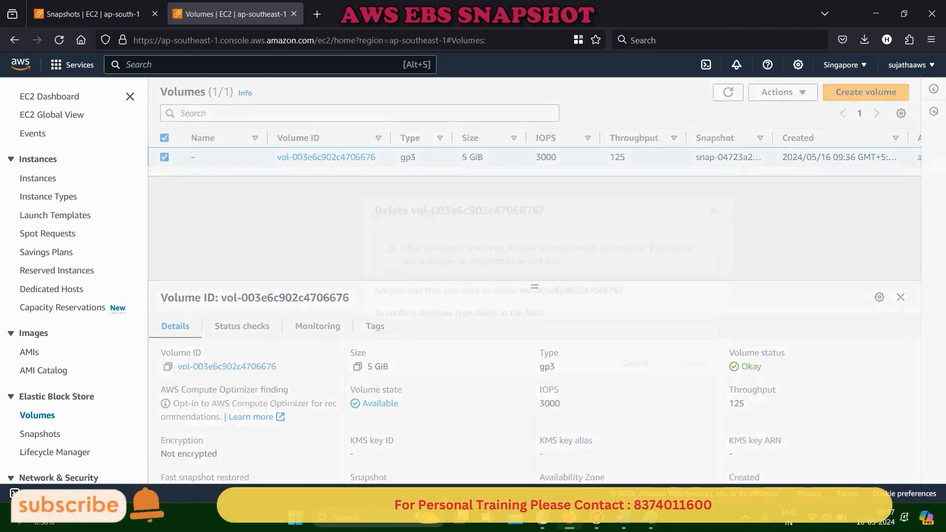
pyautogui.write('delete')
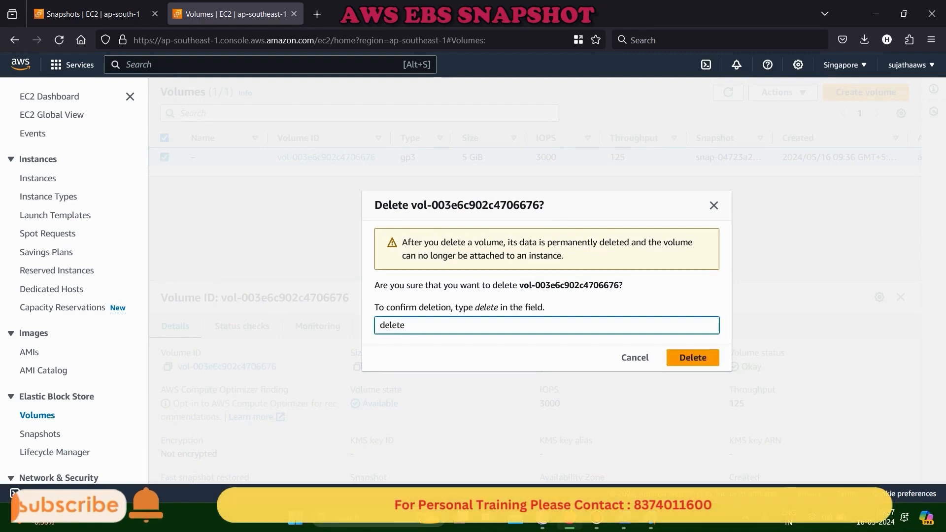
pyautogui.press('Return')
# - Delete the copied 5 GiB snapshot from the Singapore region's snapshots list, confirming with "delete"
pyautogui.click(40, 434)
pyautogui.click(165, 157)
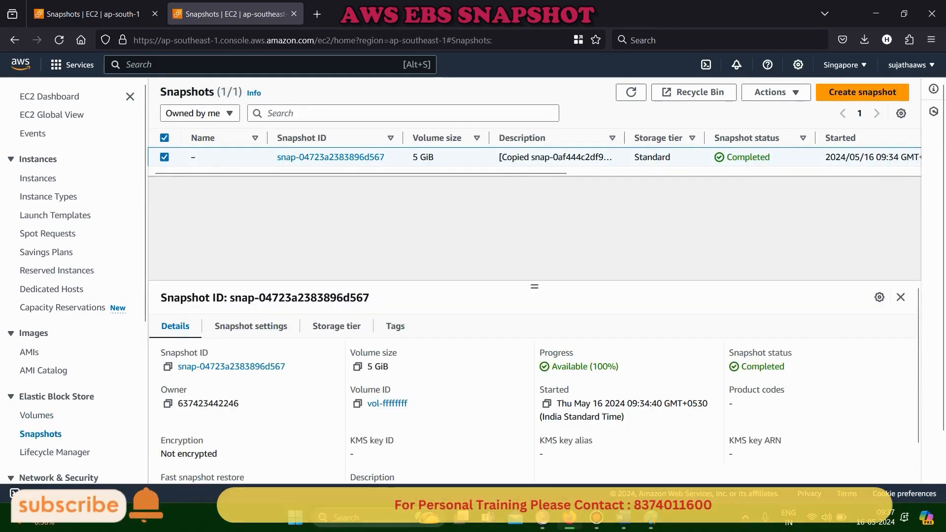
pyautogui.click(776, 93)
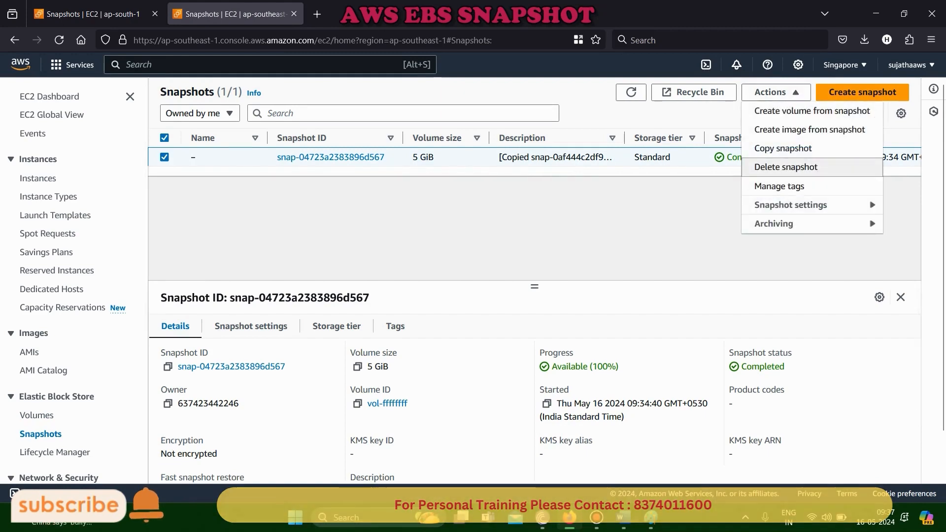
pyautogui.click(786, 167)
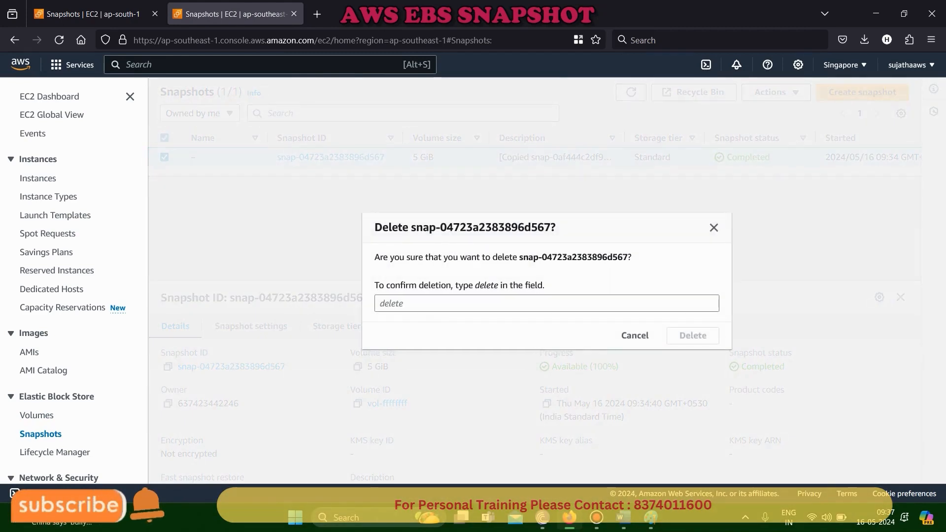
pyautogui.click(547, 303)
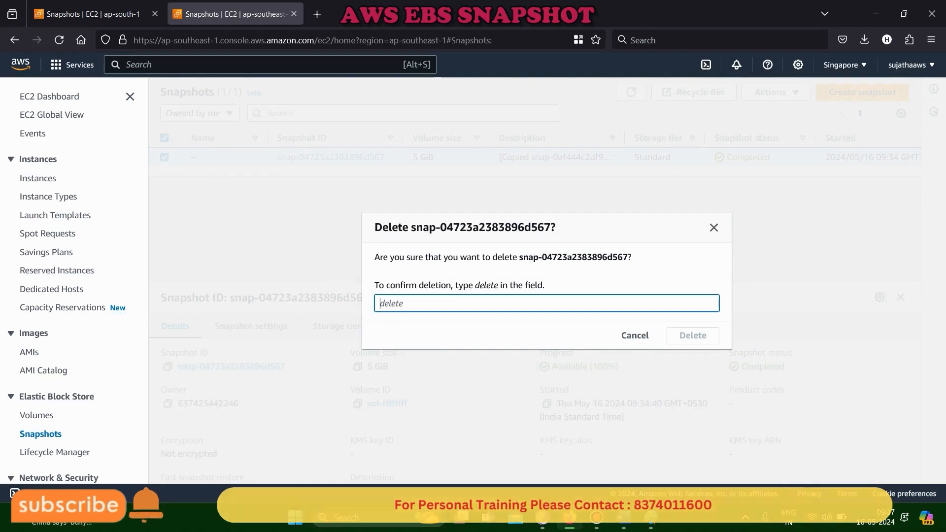
pyautogui.write('delete')
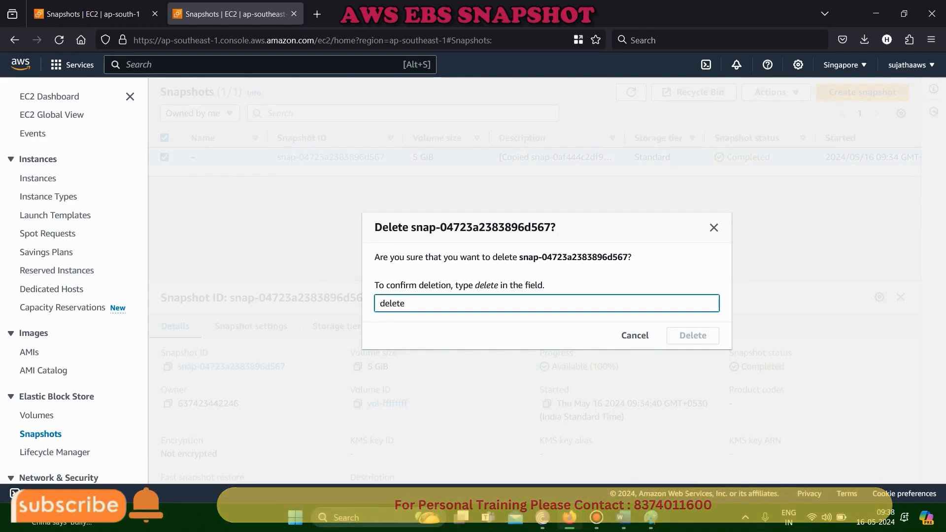
pyautogui.press('Return')
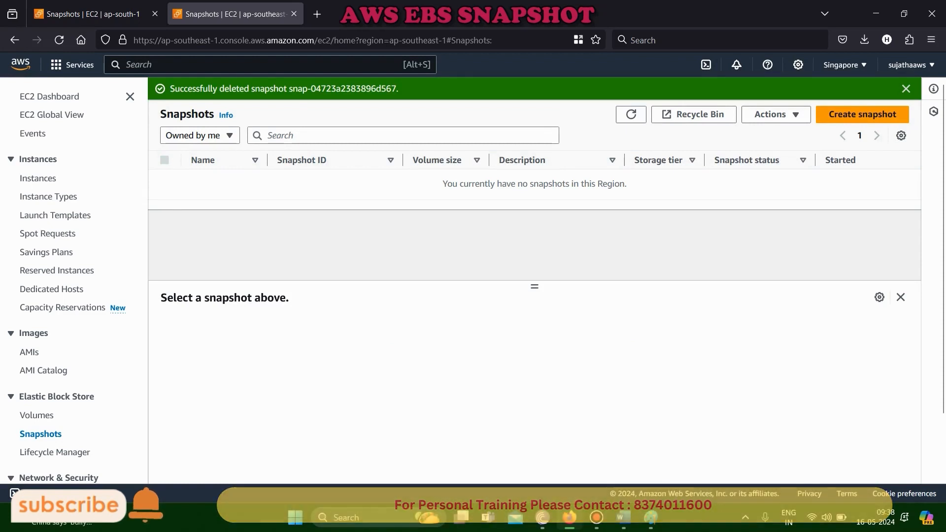
# - Close the Singapore browser tab and delete the ebsbackup snapshot in the Mumbai region, confirming with "delete"
pyautogui.click(293, 13)
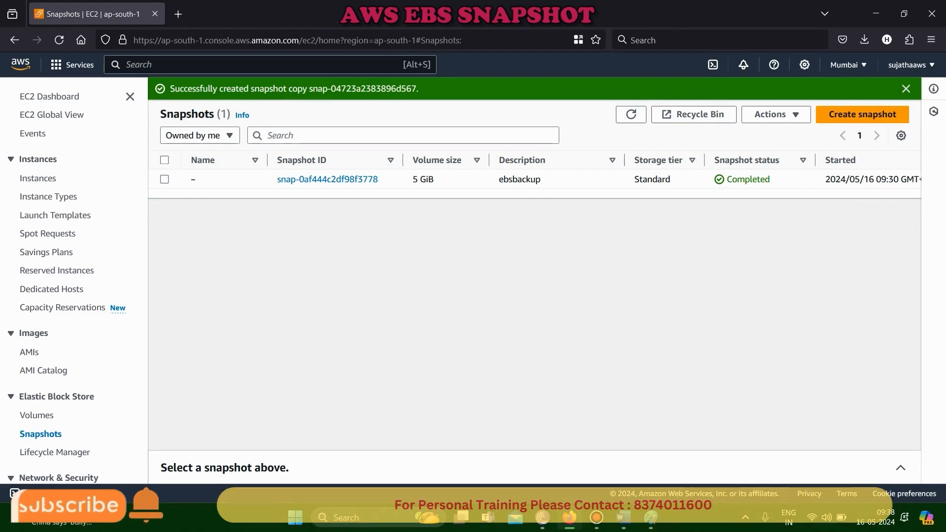
pyautogui.click(164, 179)
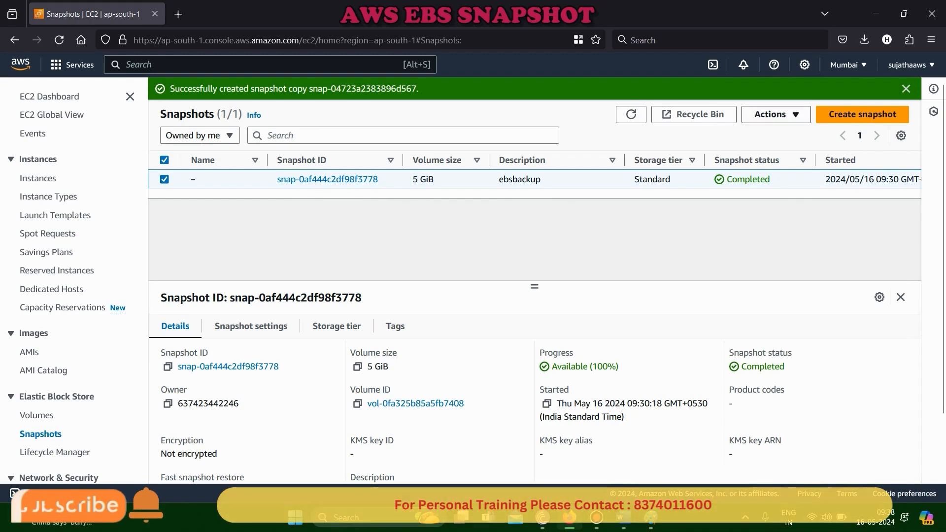
pyautogui.click(776, 114)
pyautogui.click(786, 189)
pyautogui.write('delete')
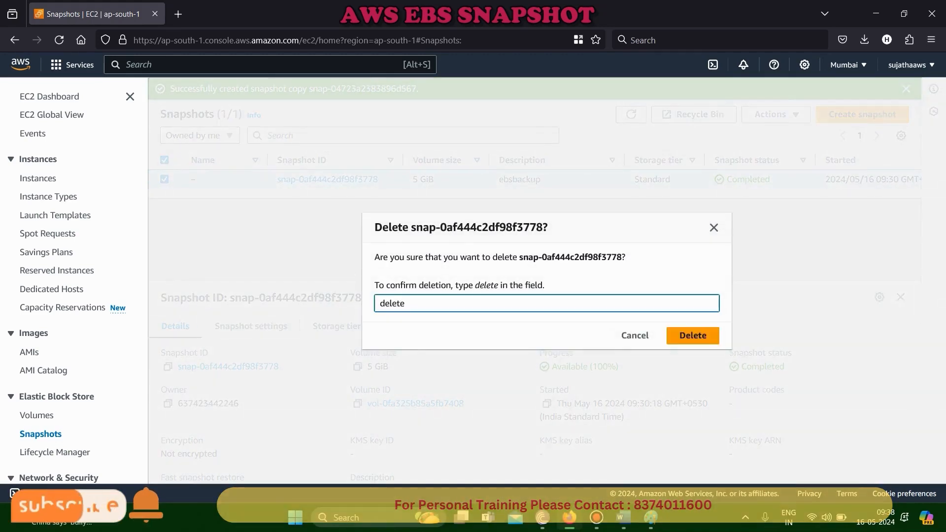
pyautogui.click(687, 335)
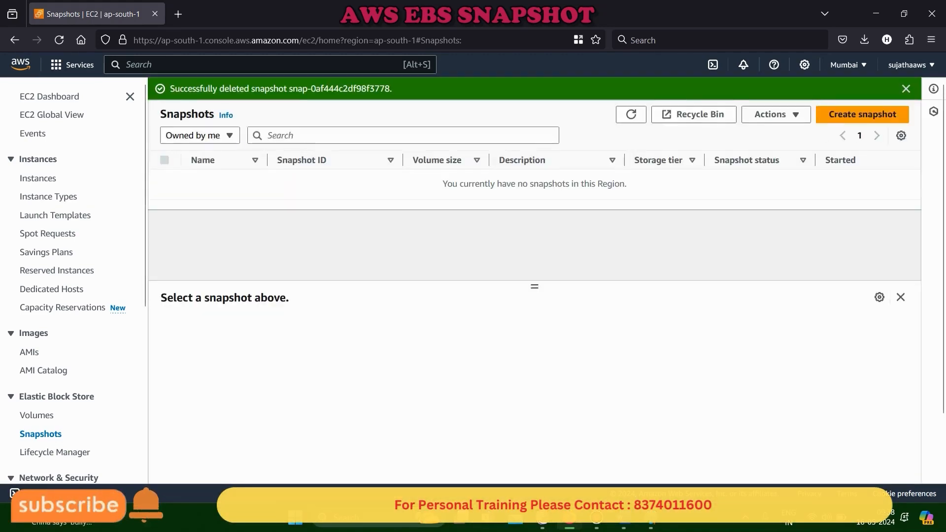
# - Detach the 5 GiB volume from its instance in the Mumbai region
pyautogui.click(37, 416)
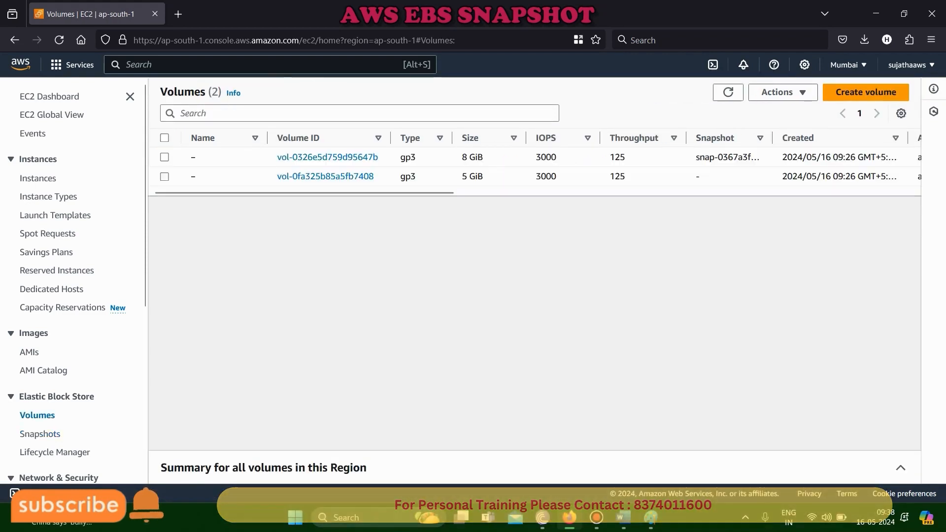
pyautogui.click(200, 176)
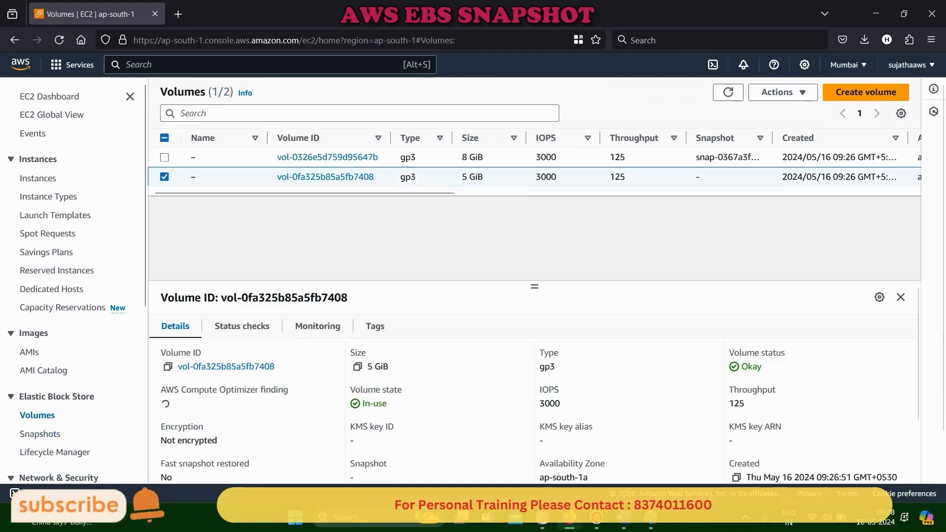
pyautogui.click(783, 92)
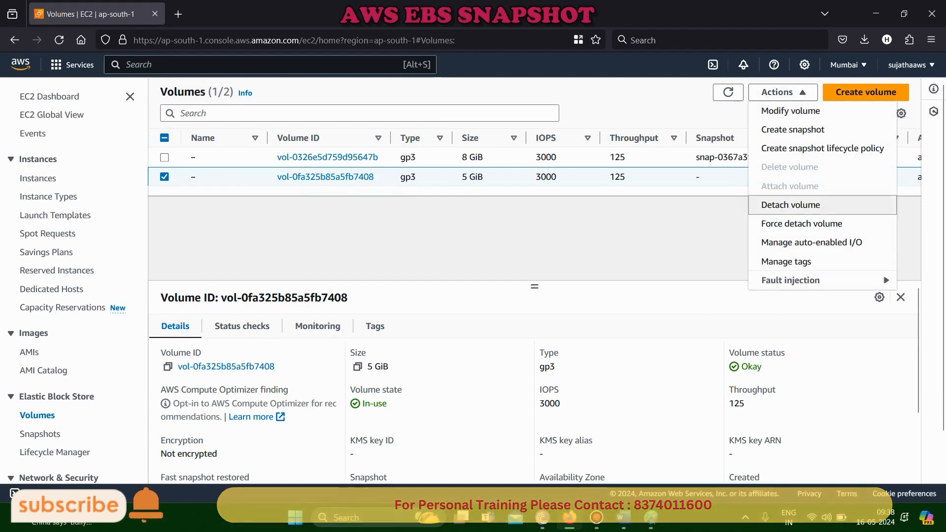
pyautogui.click(790, 205)
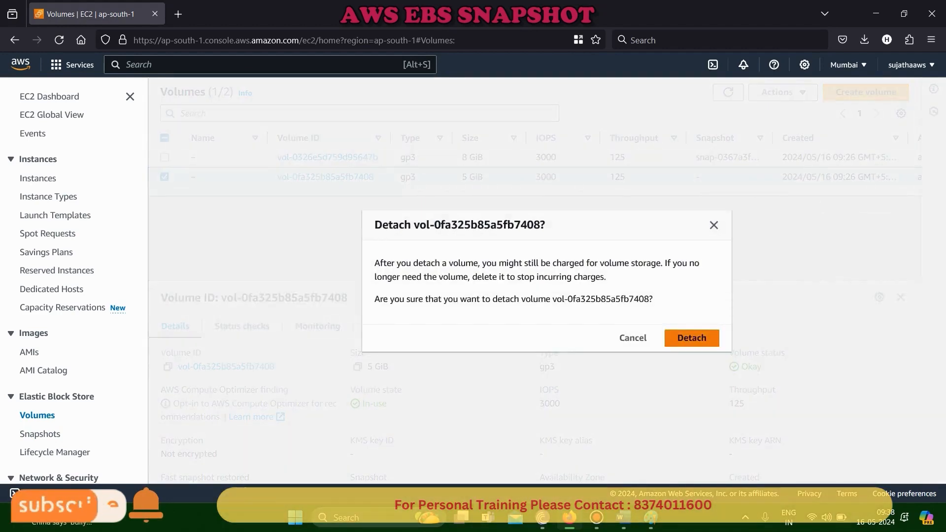
pyautogui.click(691, 338)
# - Refresh the Mumbai volumes list and delete the detached 5 GiB volume, confirming with "delete"
pyautogui.click(165, 199)
pyautogui.click(783, 114)
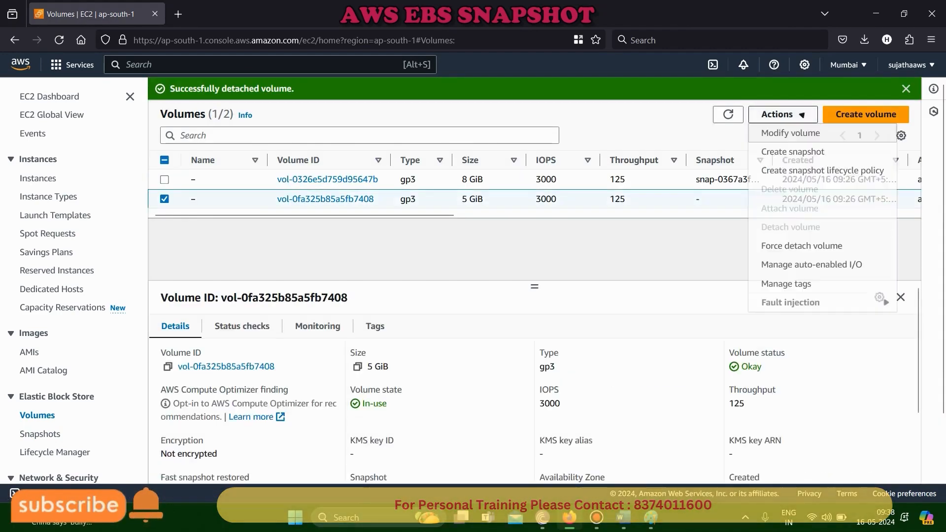
pyautogui.click(728, 114)
pyautogui.click(164, 199)
pyautogui.click(783, 115)
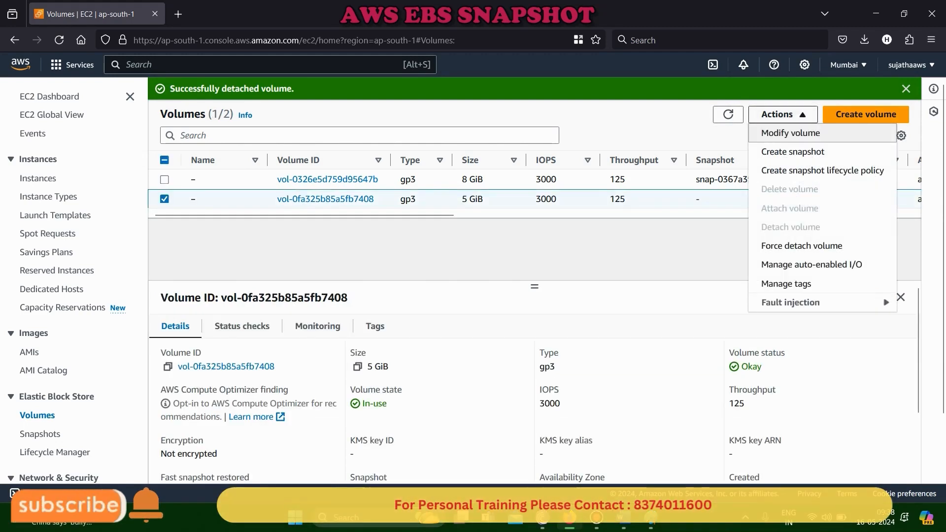
pyautogui.click(789, 189)
pyautogui.write('delete')
pyautogui.click(687, 357)
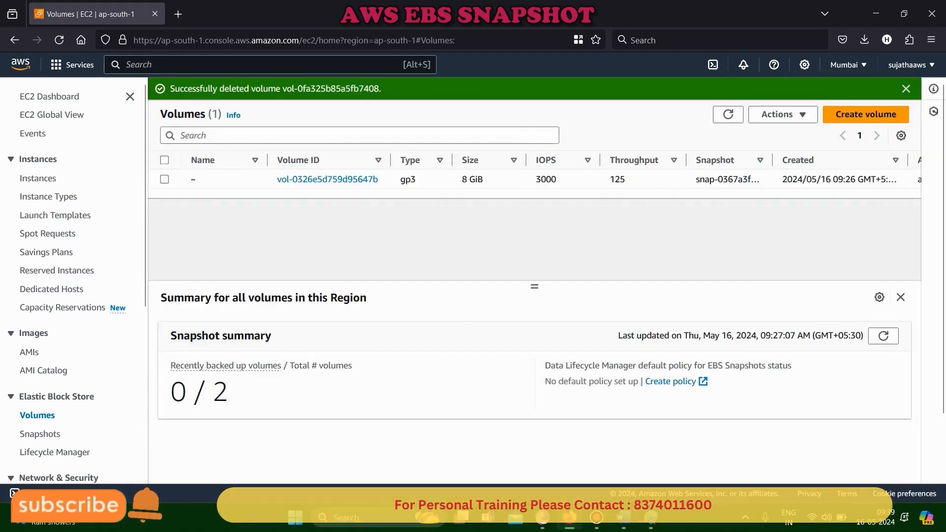
# - Terminate the EBSBACKUP instance in the Mumbai region and confirm the termination
pyautogui.click(38, 178)
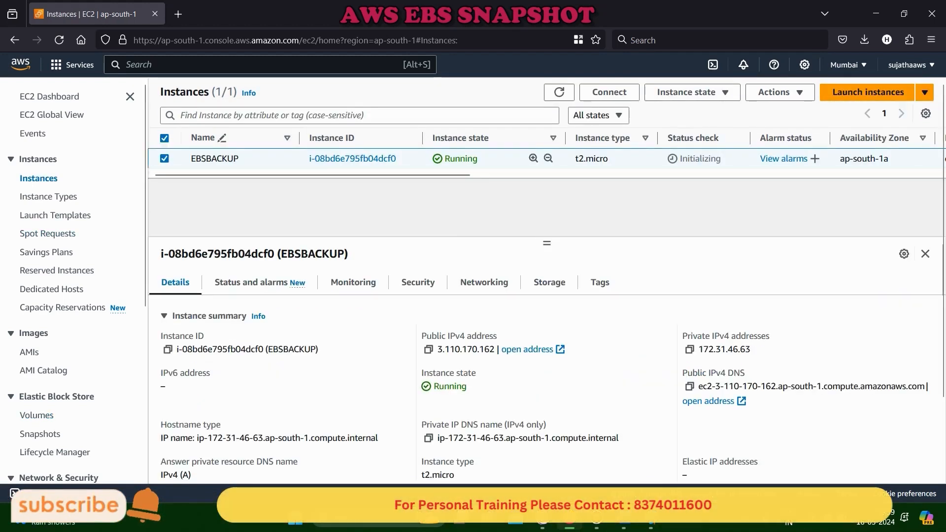
pyautogui.click(688, 92)
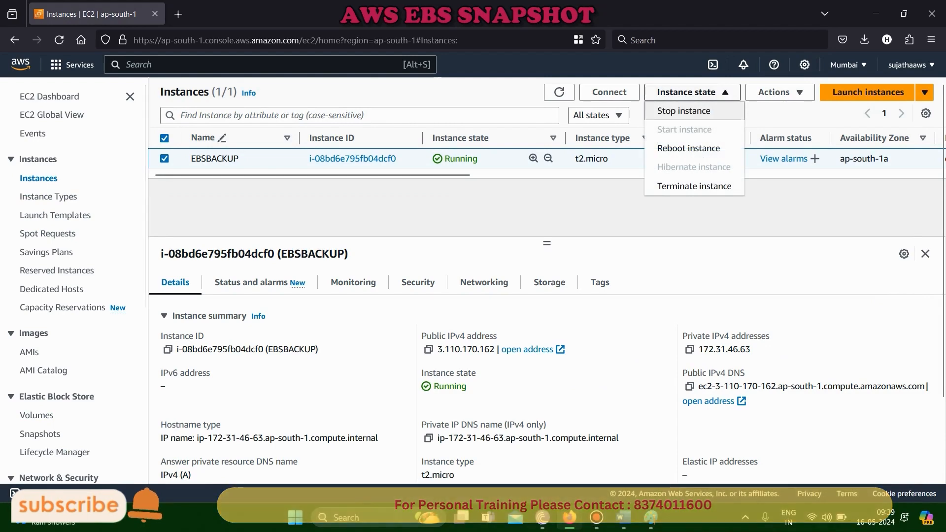
pyautogui.click(690, 185)
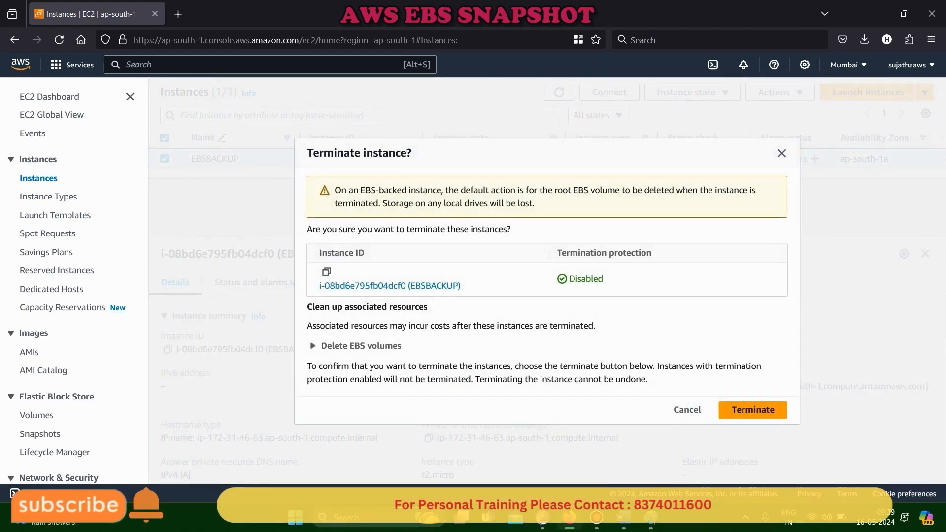
pyautogui.click(753, 410)
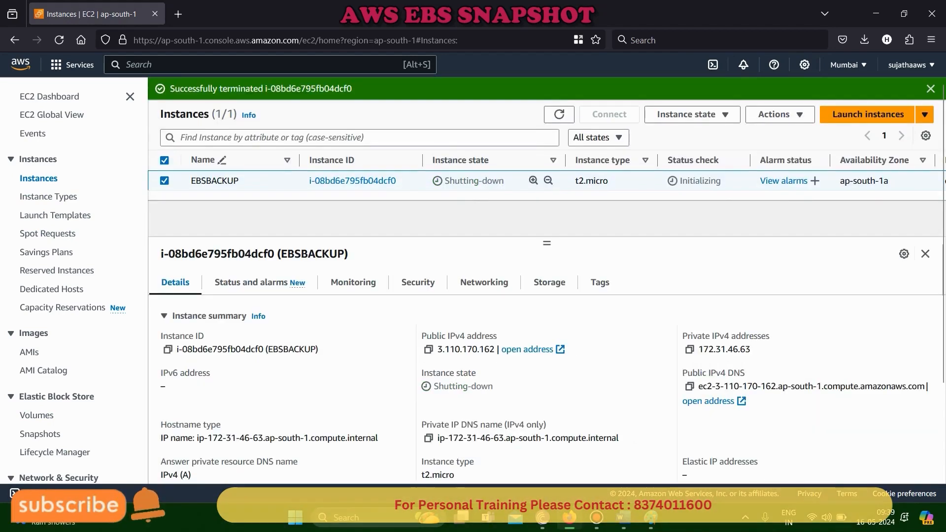